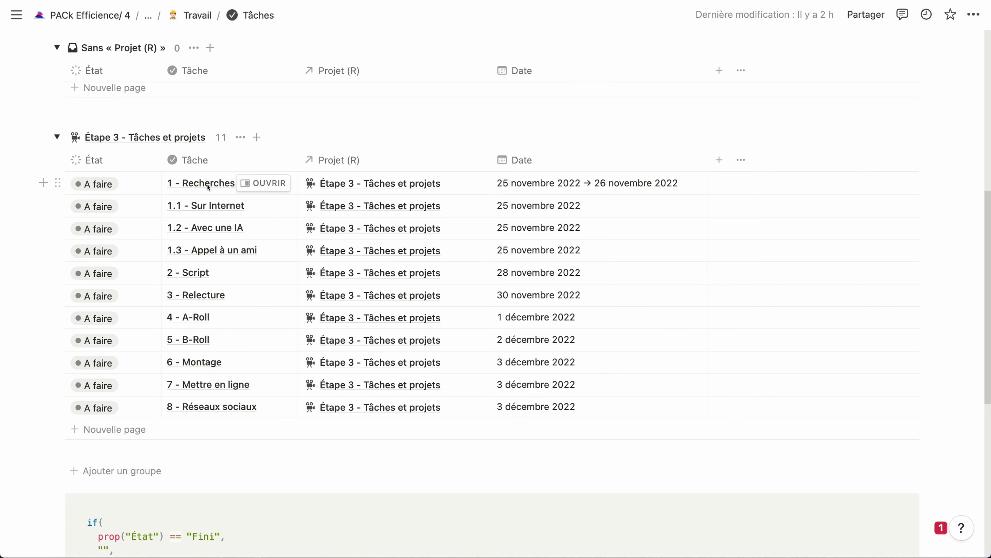
Set up a new relation property from TÂCHES DB to itself, named "Parent (R)" and limited to 1 page
{"action": "left_click", "coordinate": [719, 160]}
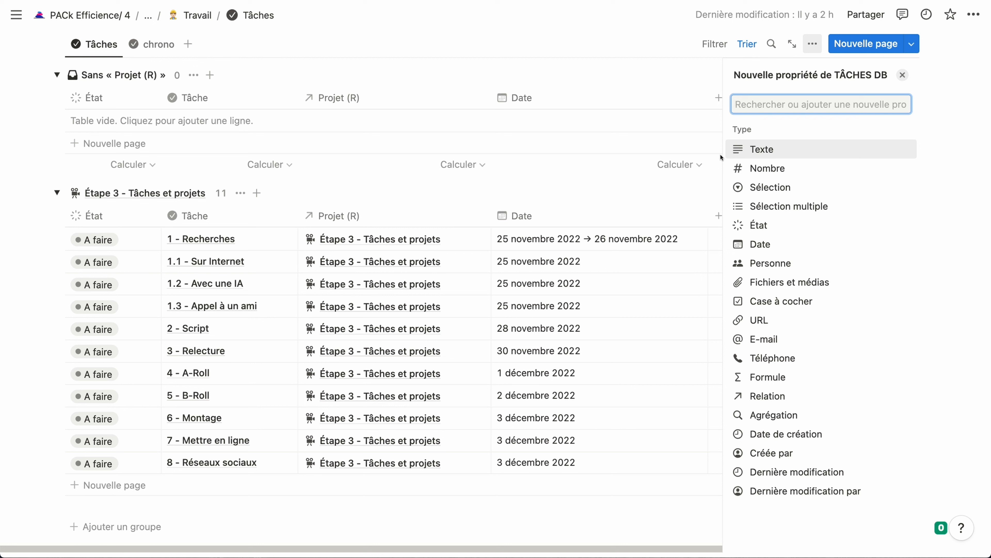
{"action": "left_click", "coordinate": [777, 396]}
{"action": "left_click", "coordinate": [801, 140]}
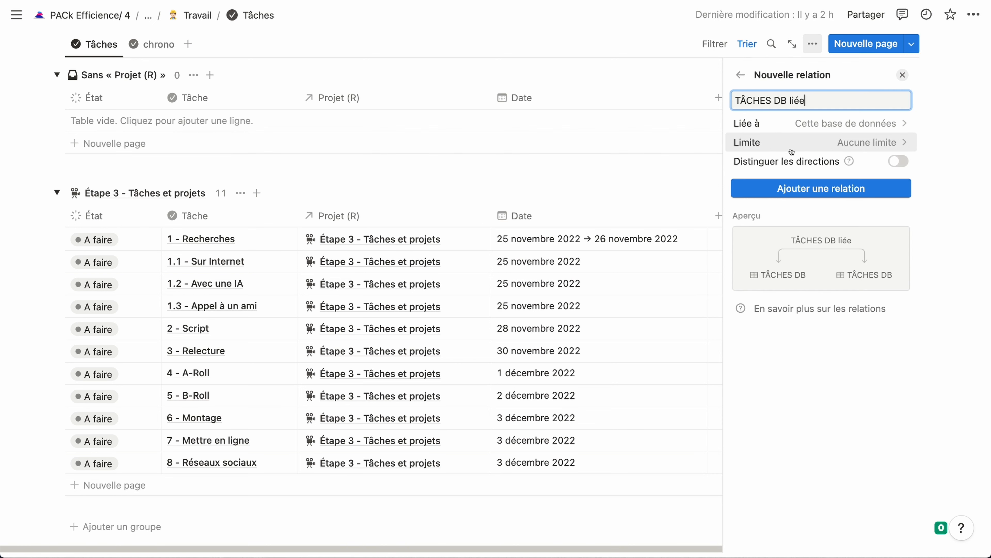
{"action": "key", "text": "super+a"}
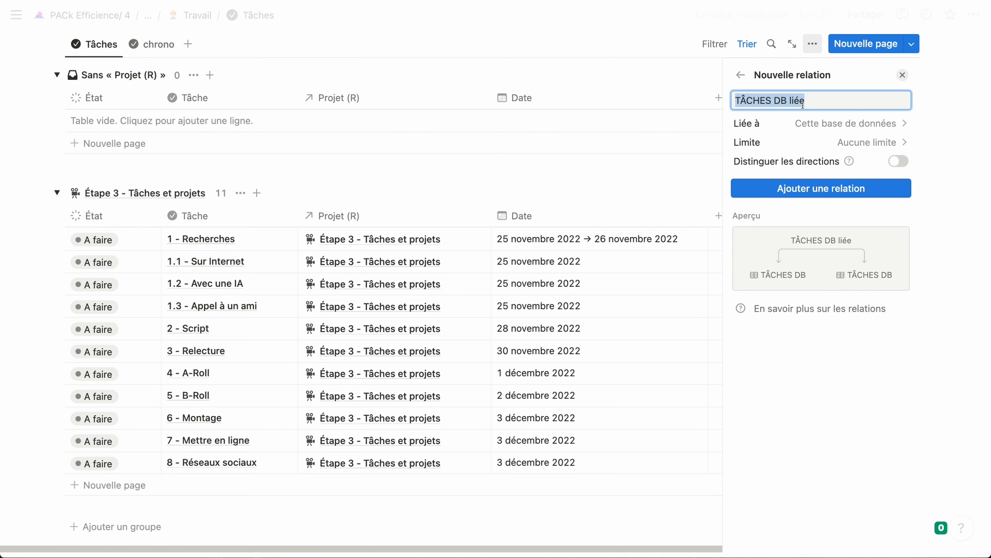
{"action": "type", "text": "Parent"}
{"action": "type", "text": " (ER"}
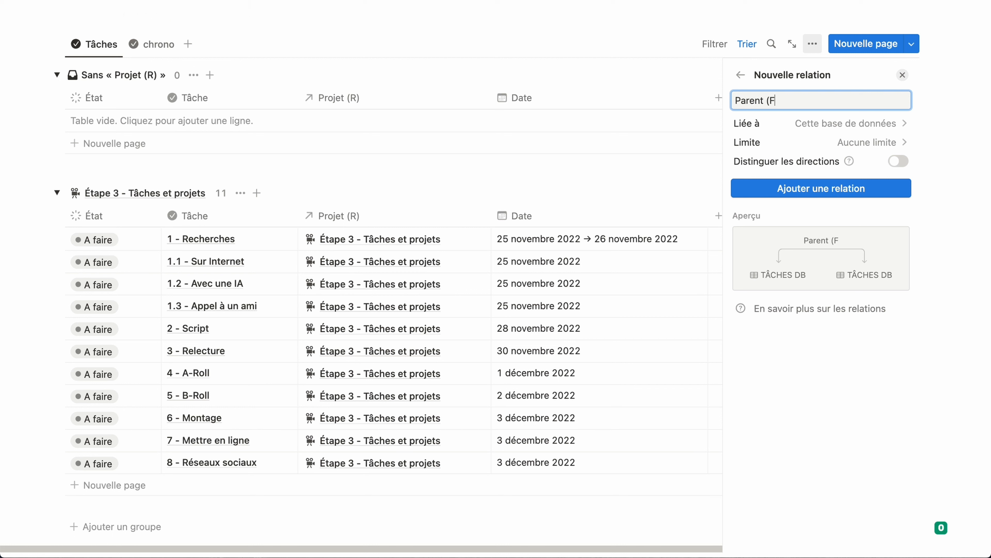
{"action": "key", "text": "BackSpace"}
{"action": "key", "text": "BackSpace"}
{"action": "type", "text": "R)"}
{"action": "left_click", "coordinate": [838, 138]}
{"action": "left_click", "coordinate": [891, 165]}
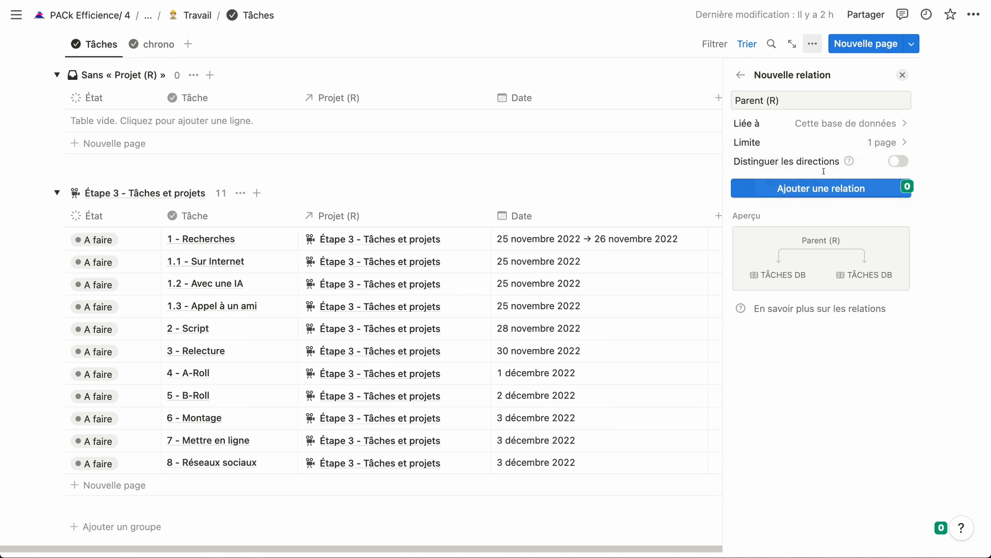
Distinguish the relation's directions with the linked property named "Enfants (R)", and add the relation
{"action": "left_click", "coordinate": [894, 161]}
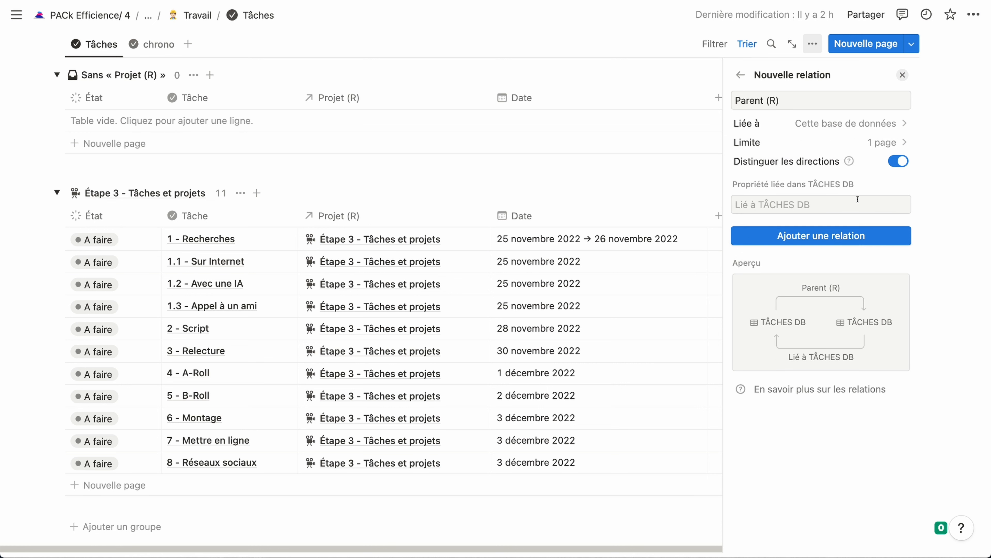
{"action": "left_click", "coordinate": [813, 204]}
{"action": "type", "text": "Enfant"}
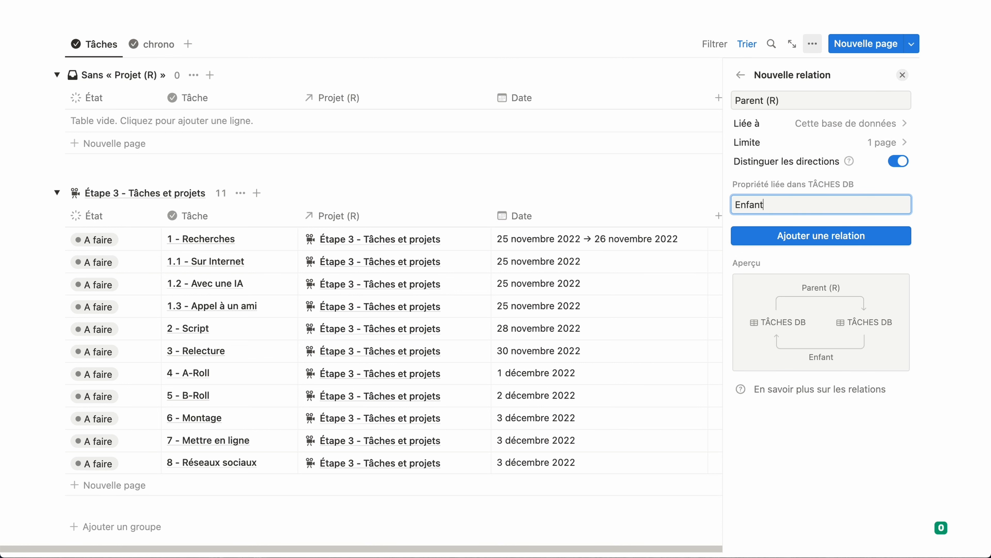
{"action": "type", "text": "s (R)"}
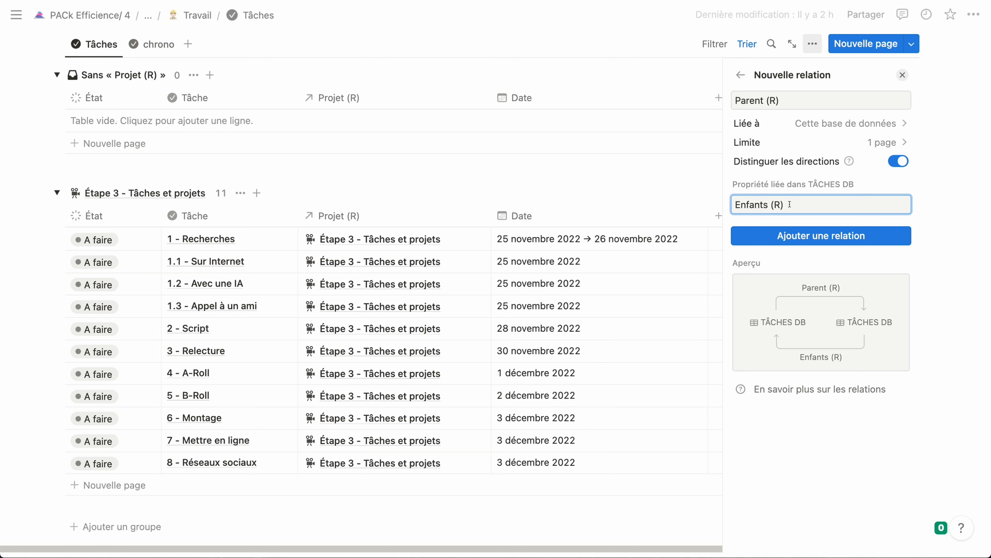
{"action": "left_click", "coordinate": [780, 236]}
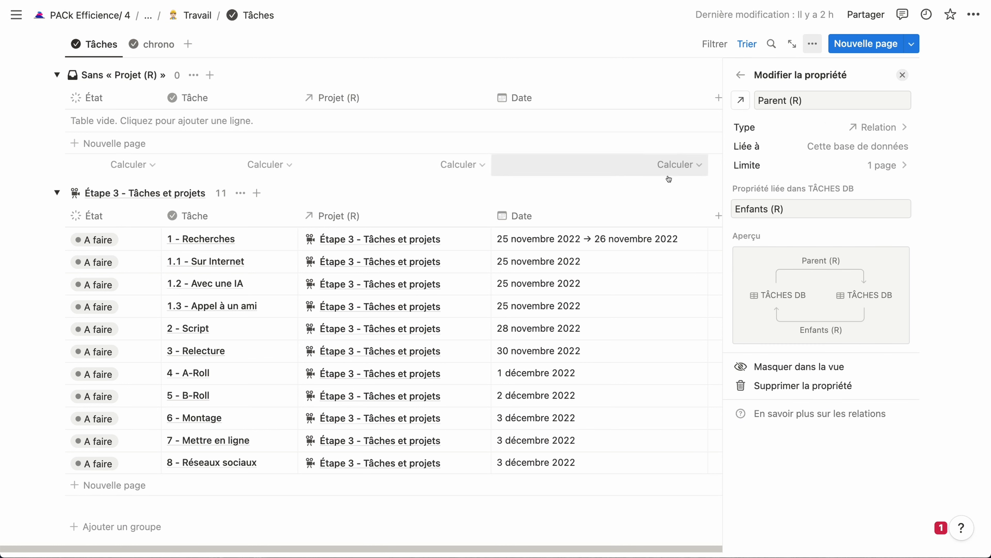
{"action": "left_click", "coordinate": [27, 247]}
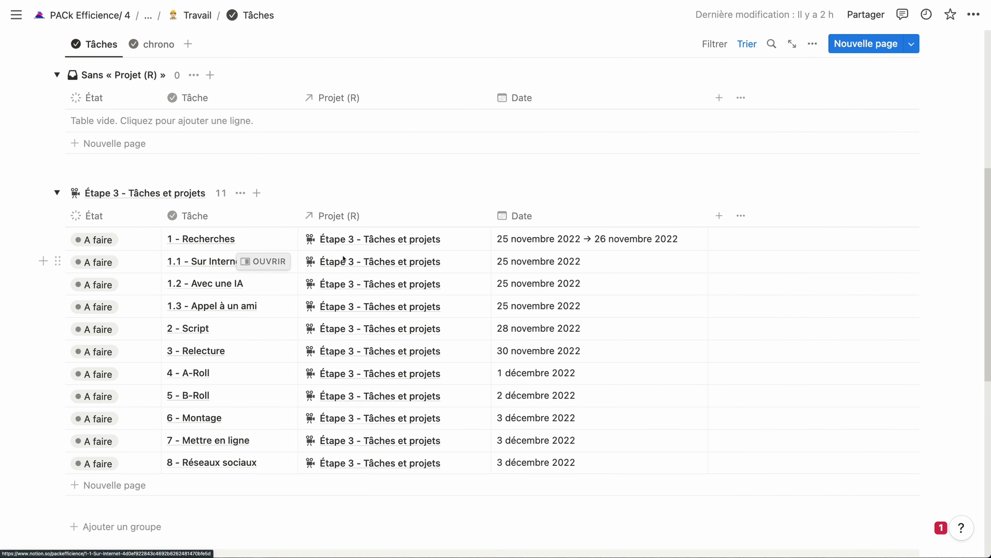
Show the Parent (R) property in the Tâches table view
{"action": "left_click", "coordinate": [813, 44]}
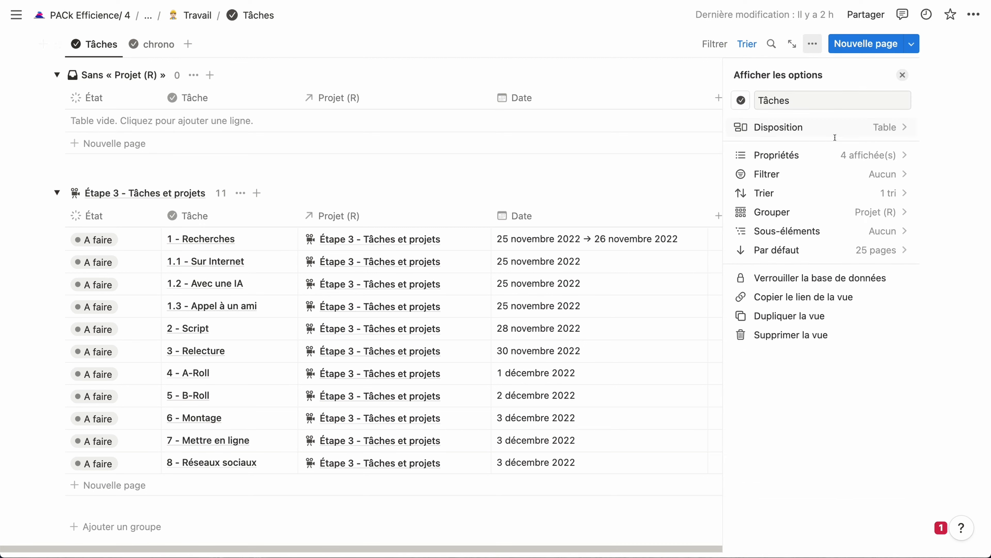
{"action": "left_click", "coordinate": [836, 129]}
{"action": "left_click", "coordinate": [741, 74]}
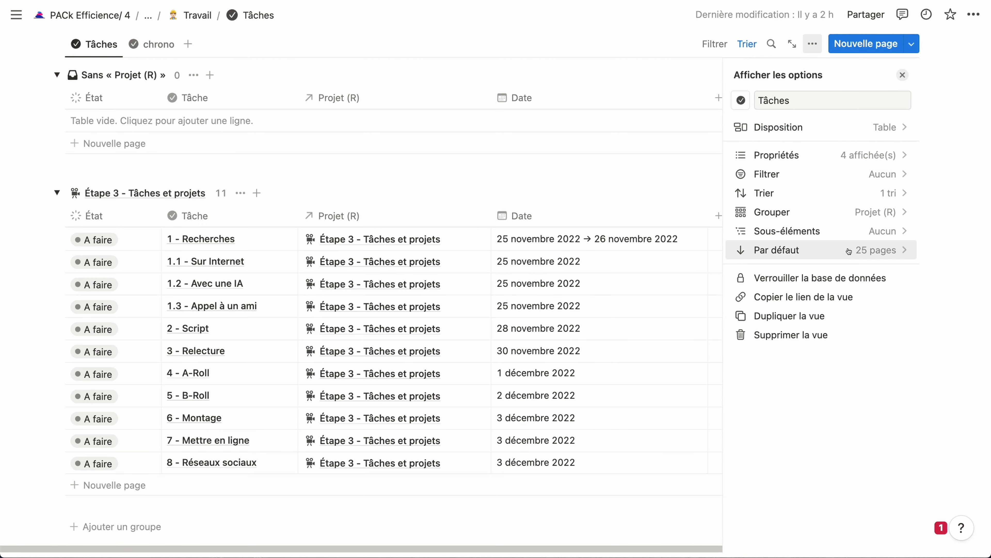
{"action": "left_click", "coordinate": [814, 159]}
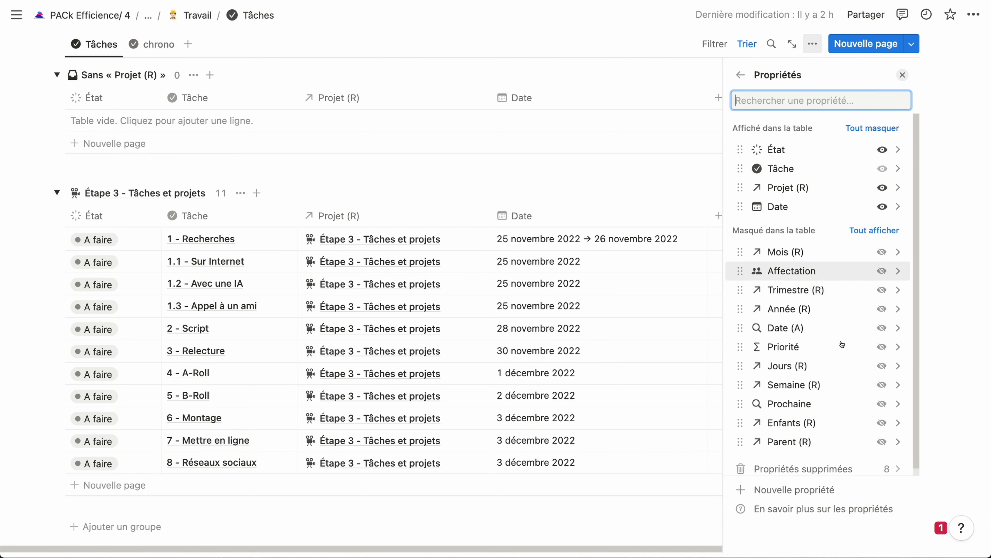
{"action": "left_click", "coordinate": [881, 442]}
{"action": "key", "text": "Escape"}
{"action": "key", "text": "Escape"}
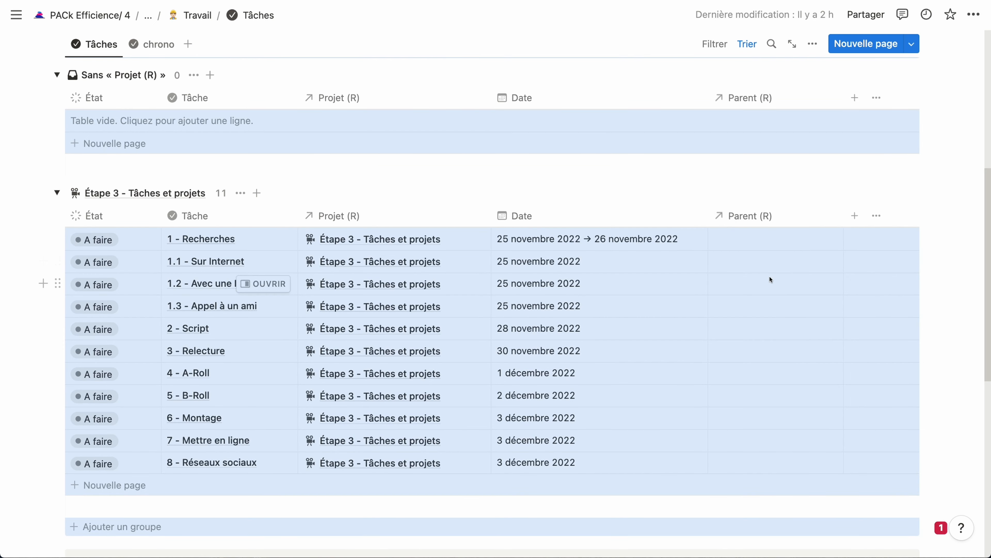
Set "1 - Recherches" as the Parent (R) of tasks 1.1, 1.2 and 1.3
{"action": "left_click", "coordinate": [761, 261]}
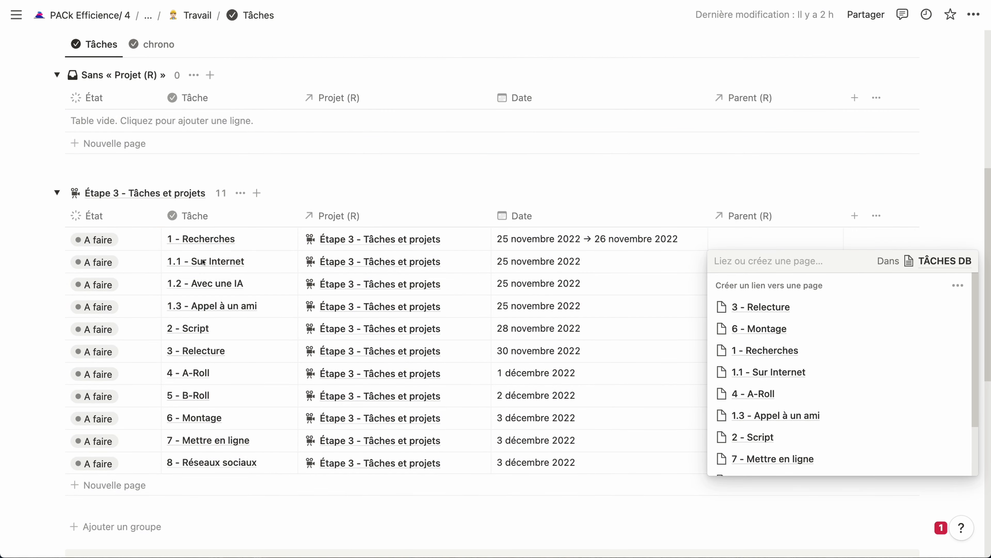
{"action": "type", "text": "1"}
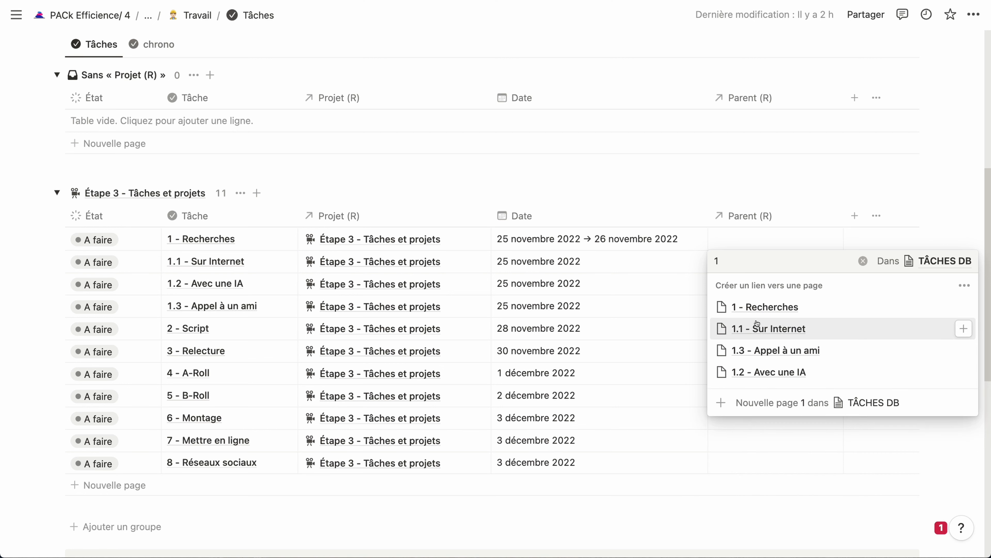
{"action": "left_click", "coordinate": [761, 308]}
{"action": "key", "text": "Escape"}
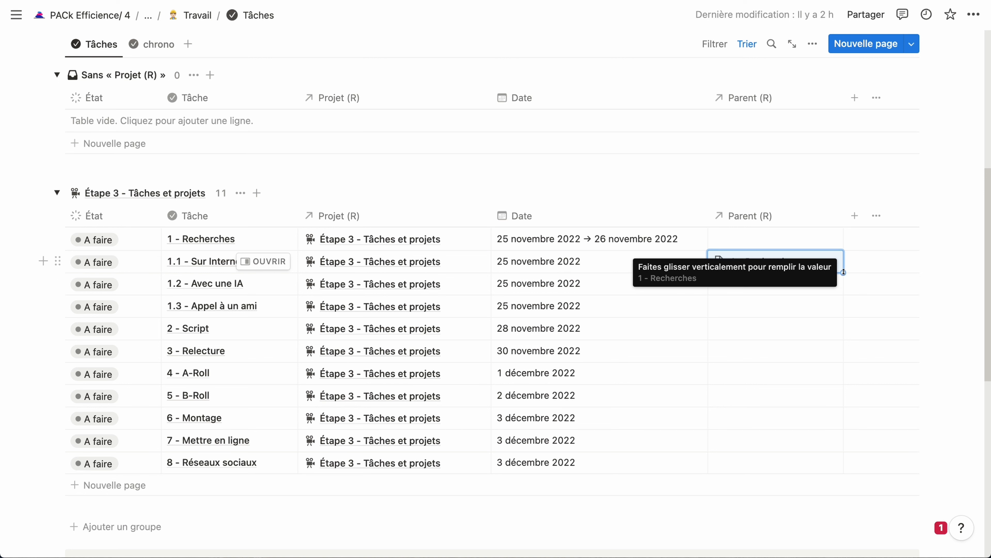
{"action": "left_click_drag", "start_coordinate": [843, 272], "coordinate": [842, 311]}
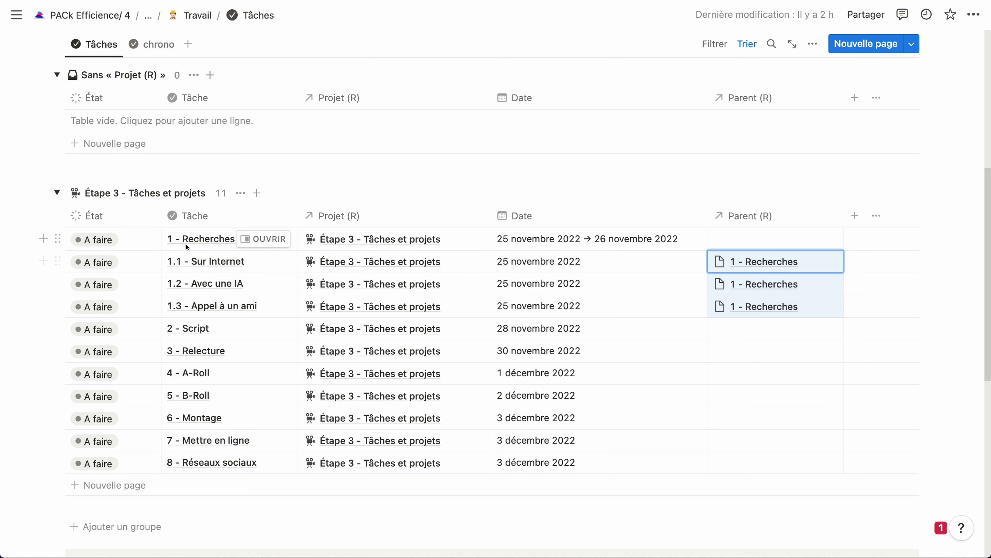
Nest sub-items by the Enfants (R) property, defining it for all new views of TÂCHES DB
{"action": "left_click", "coordinate": [812, 43]}
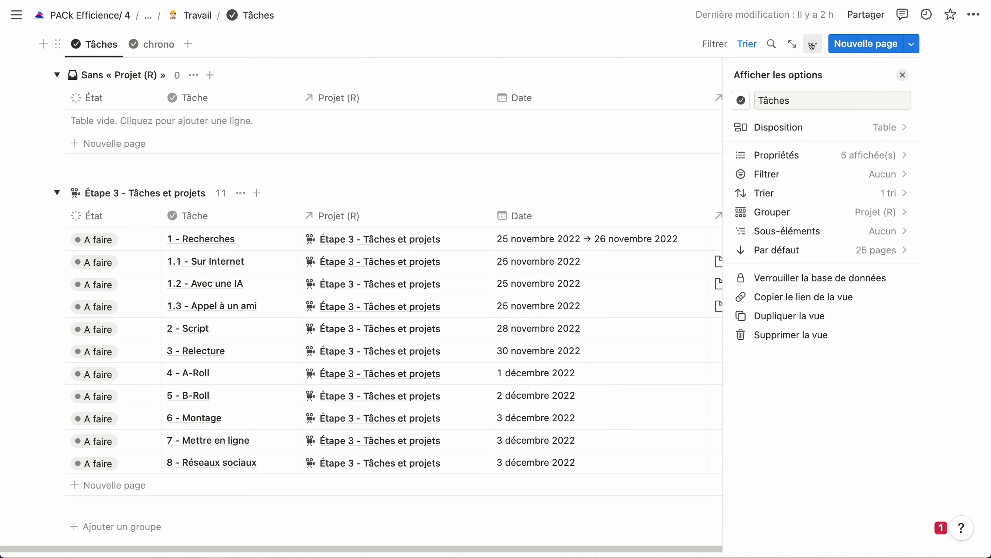
{"action": "left_click", "coordinate": [779, 236]}
{"action": "left_click", "coordinate": [815, 183]}
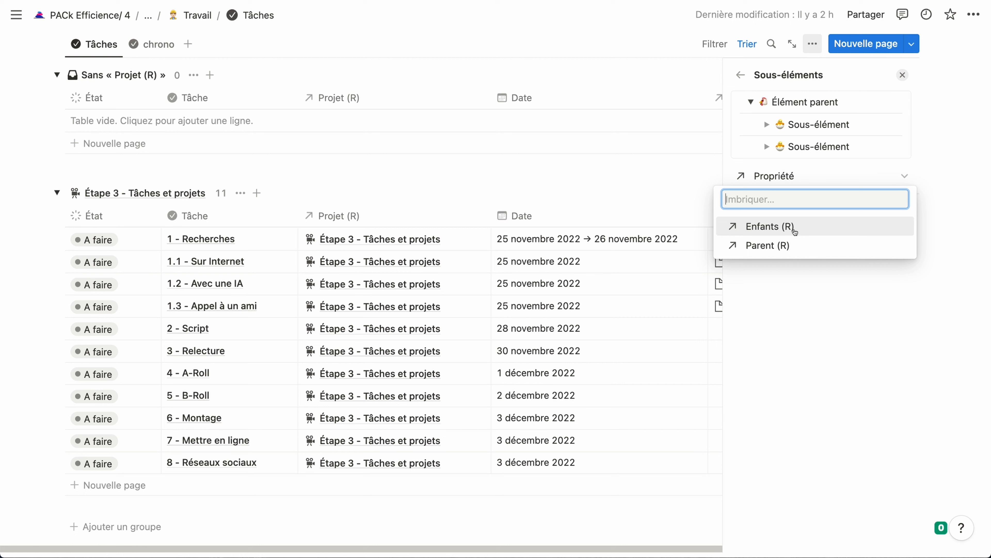
{"action": "left_click", "coordinate": [766, 229]}
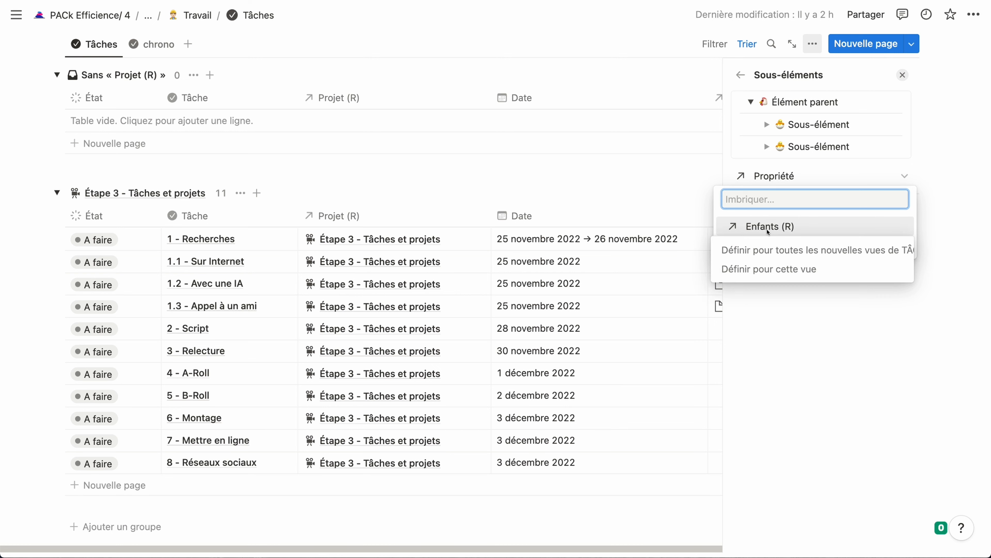
{"action": "left_click", "coordinate": [772, 250]}
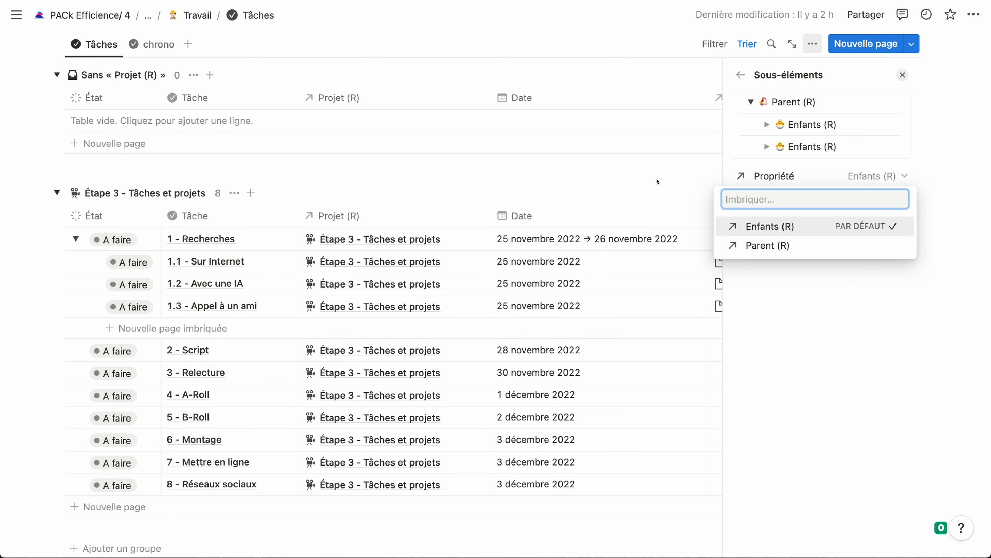
{"action": "left_click", "coordinate": [642, 185]}
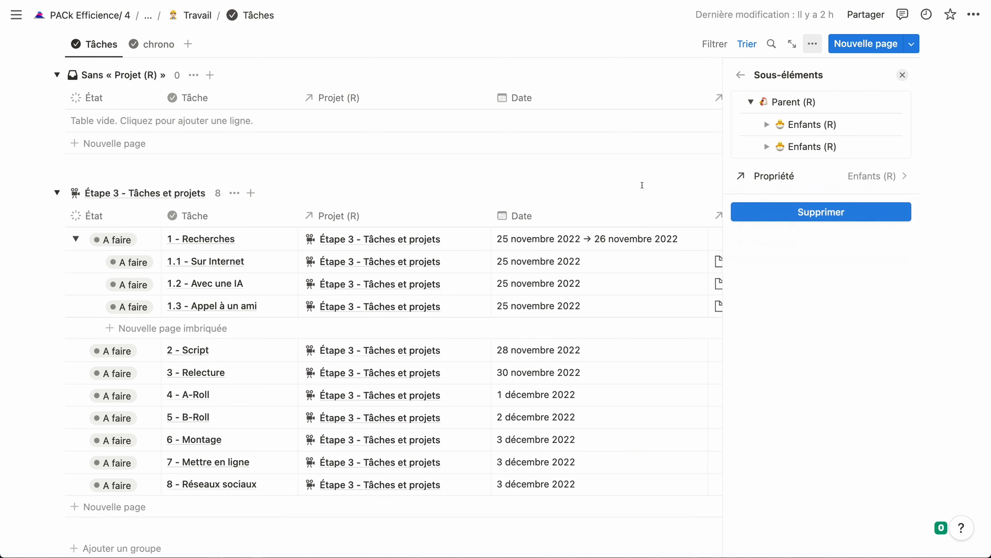
Collapse and re-expand the sub-tasks under "1 - Recherches" to check the nesting
{"action": "left_click", "coordinate": [73, 240]}
{"action": "left_click", "coordinate": [73, 242]}
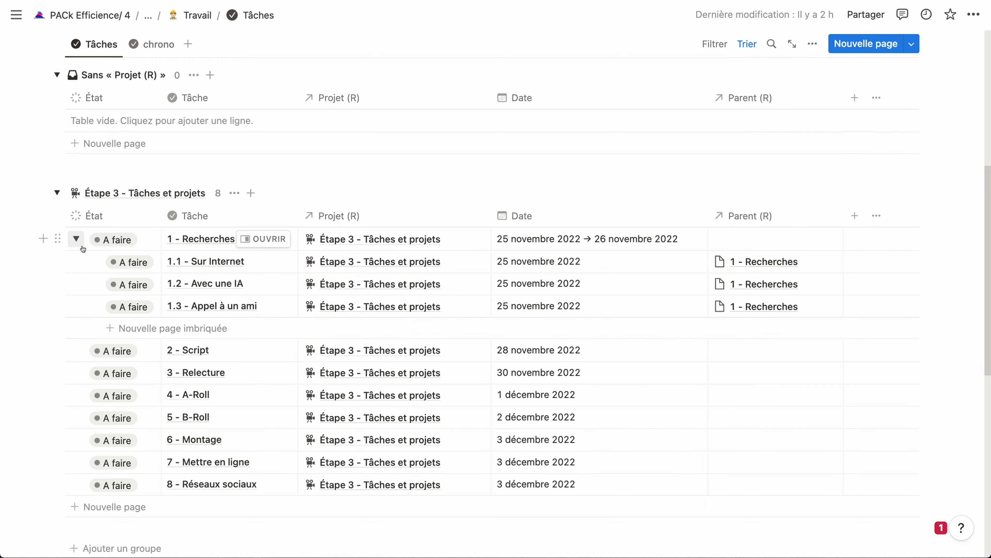
{"action": "left_click", "coordinate": [77, 241]}
{"action": "left_click", "coordinate": [77, 240]}
{"action": "left_click", "coordinate": [78, 241]}
{"action": "left_click", "coordinate": [78, 241]}
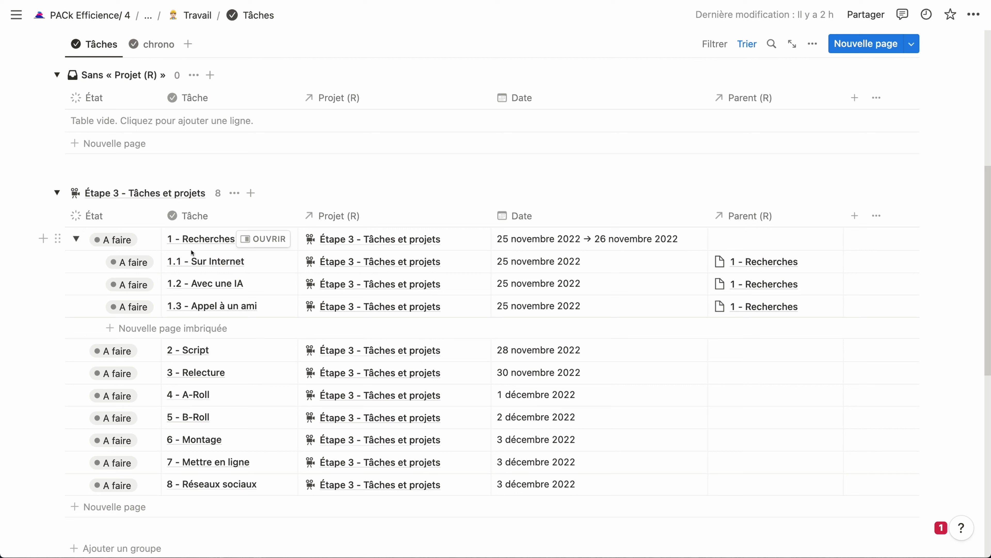
Set the État of sub-tasks 1.1, 1.2 and 1.3 to Fini
{"action": "left_click", "coordinate": [133, 265]}
{"action": "left_click", "coordinate": [132, 406]}
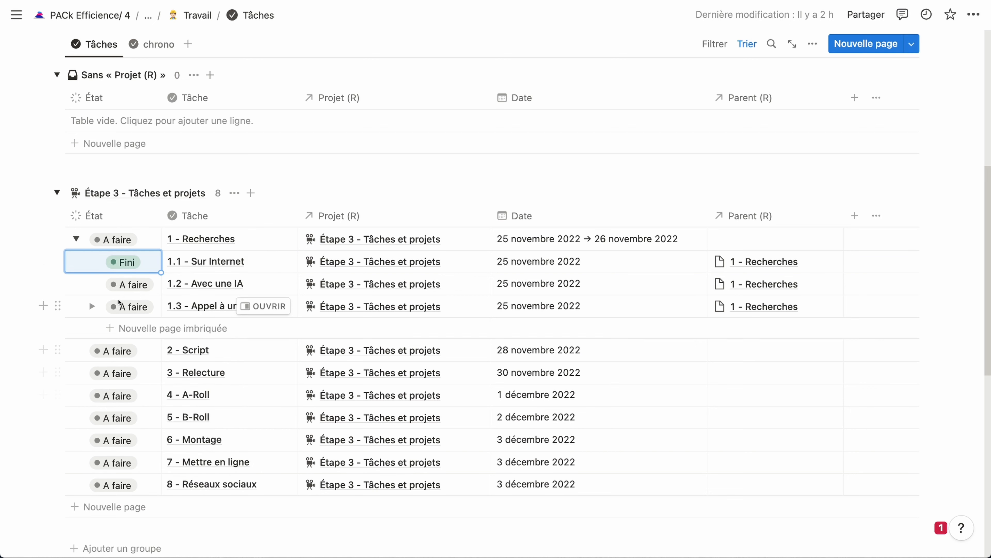
{"action": "left_click", "coordinate": [127, 284]}
{"action": "left_click", "coordinate": [133, 428]}
{"action": "left_click", "coordinate": [122, 309]}
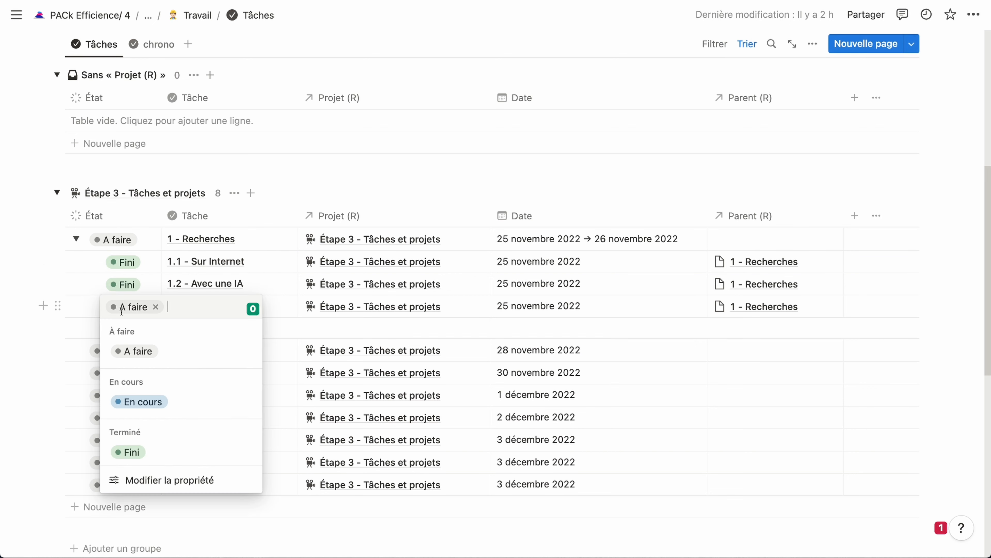
{"action": "left_click", "coordinate": [131, 451]}
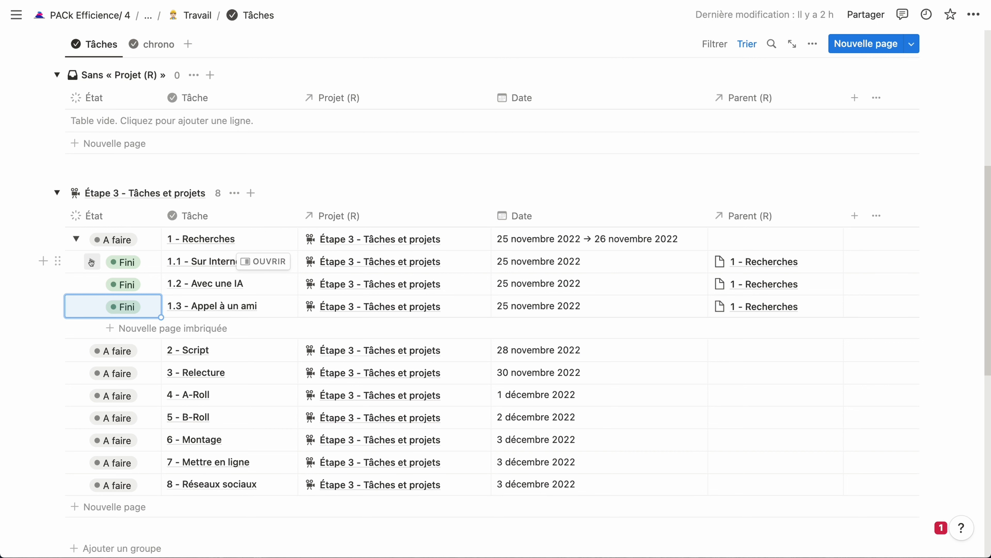
{"action": "left_click", "coordinate": [76, 240]}
{"action": "left_click", "coordinate": [76, 240]}
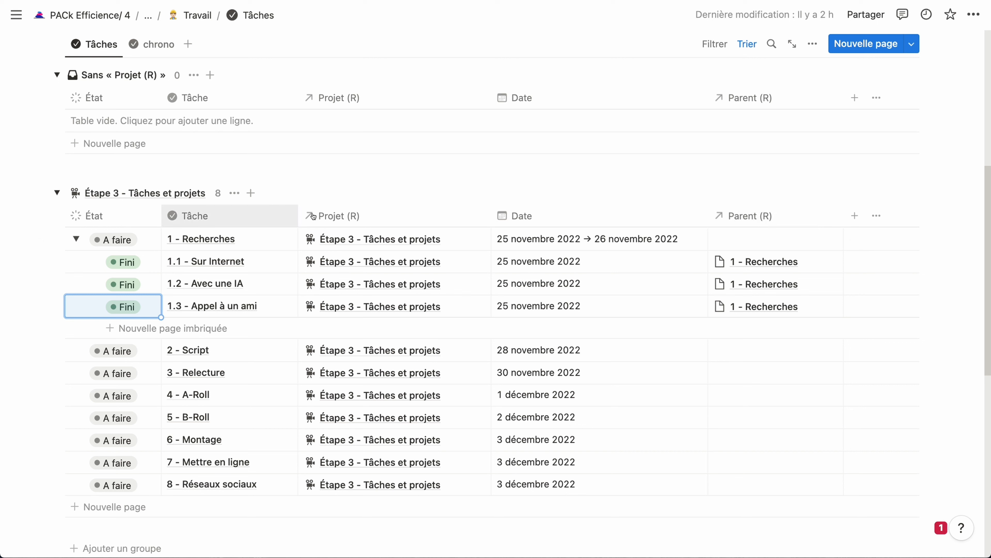
Hide the Parent (R) property from the table view and collapse the sub-tasks under "1 - Recherches"
{"action": "left_click", "coordinate": [753, 219]}
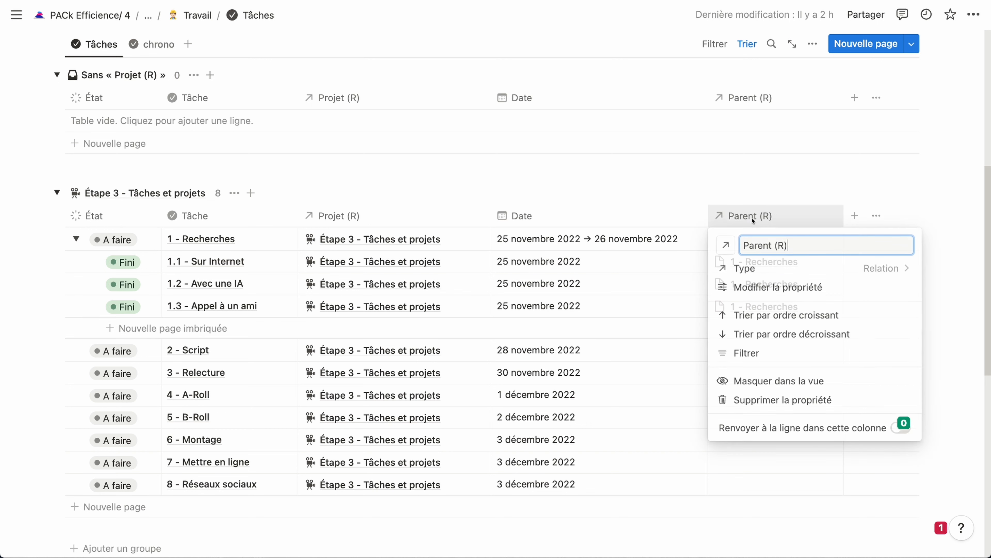
{"action": "left_click", "coordinate": [754, 382]}
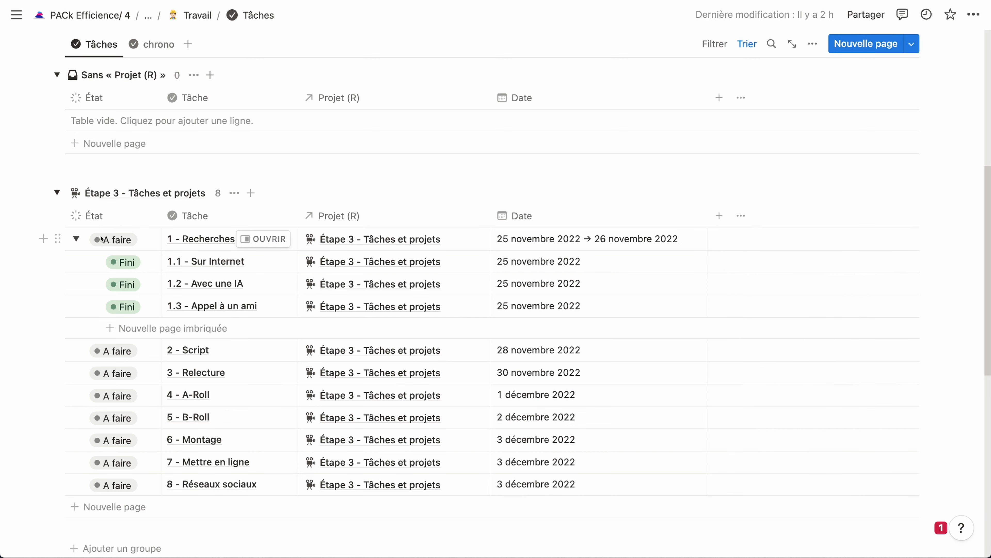
{"action": "left_click", "coordinate": [77, 238]}
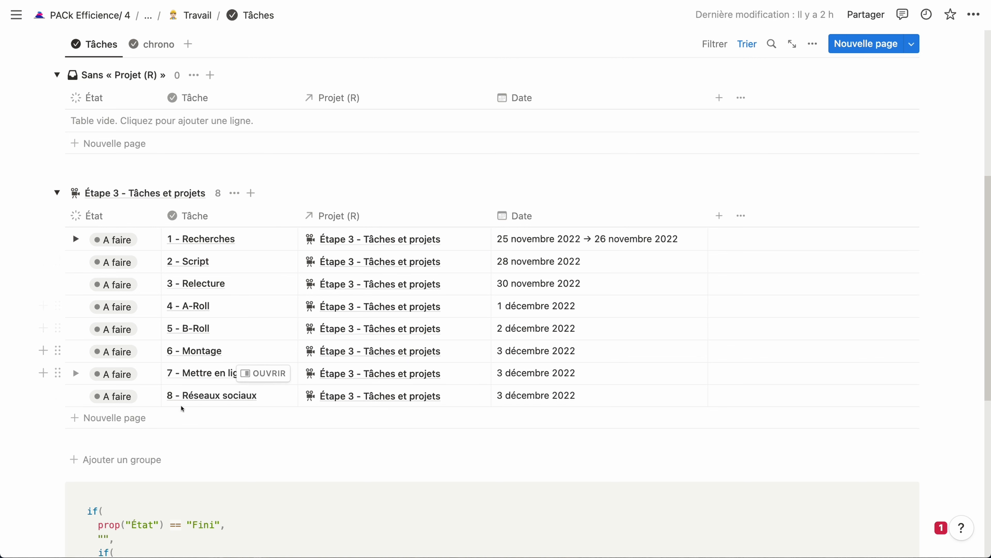
Add a relation property named "Avant (R)" that links TÂCHES DB to itself
{"action": "left_click", "coordinate": [720, 216]}
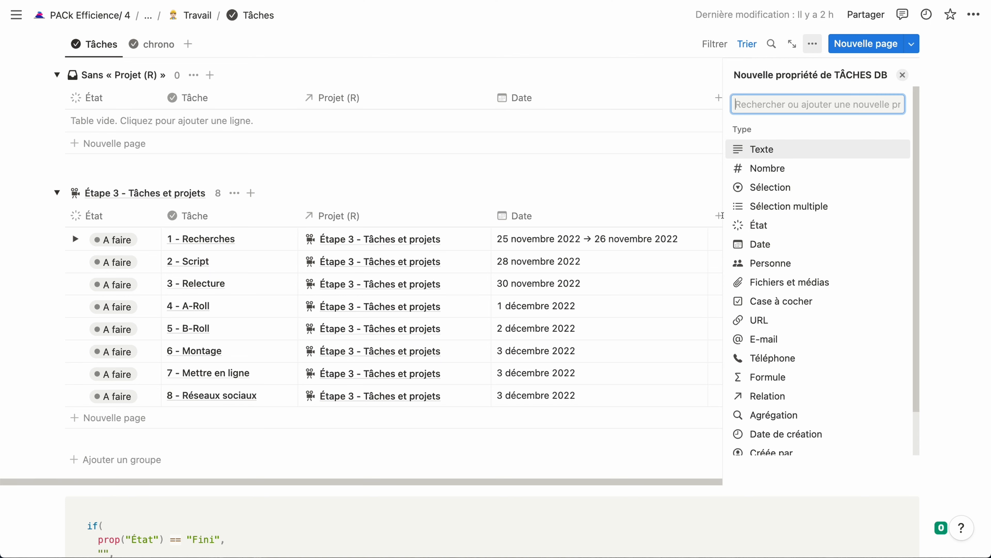
{"action": "scroll", "coordinate": [777, 226], "scroll_direction": "down", "scroll_amount": 2}
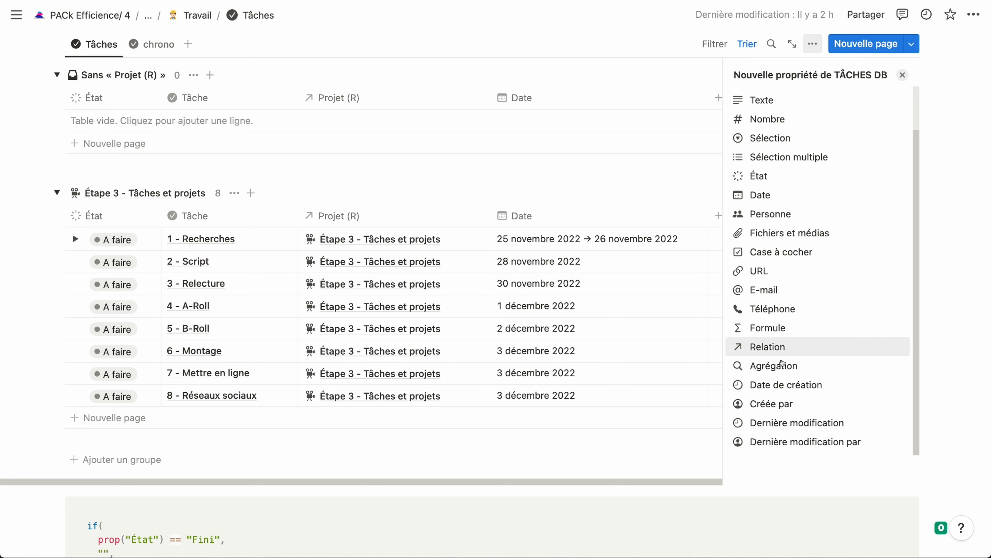
{"action": "left_click", "coordinate": [780, 352]}
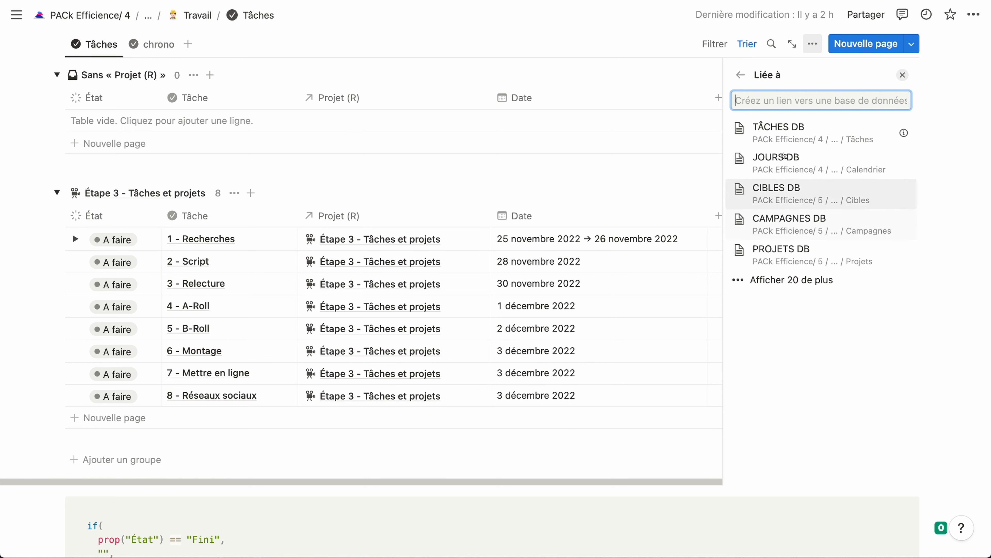
{"action": "left_click", "coordinate": [775, 133]}
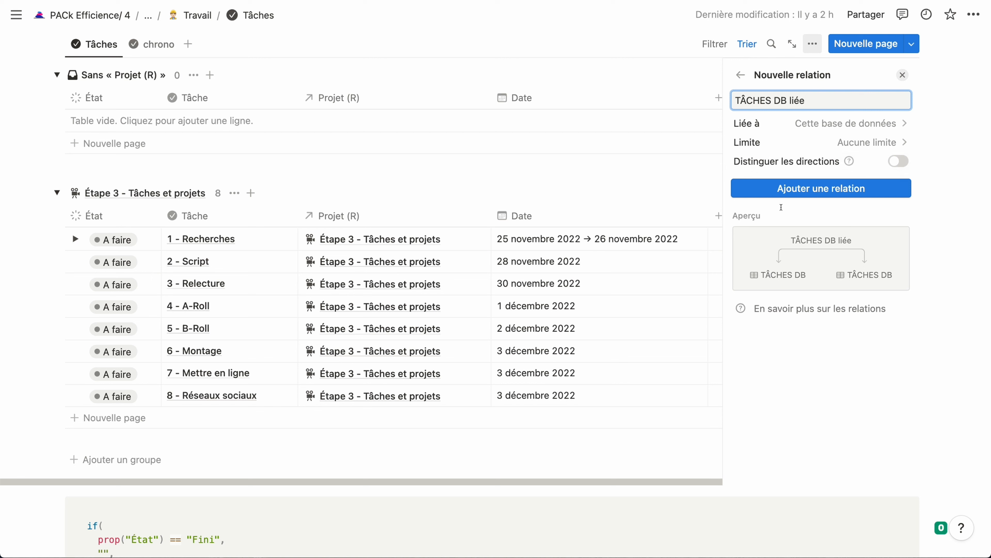
{"action": "left_click", "coordinate": [793, 102]}
{"action": "triple_click", "coordinate": [790, 102]}
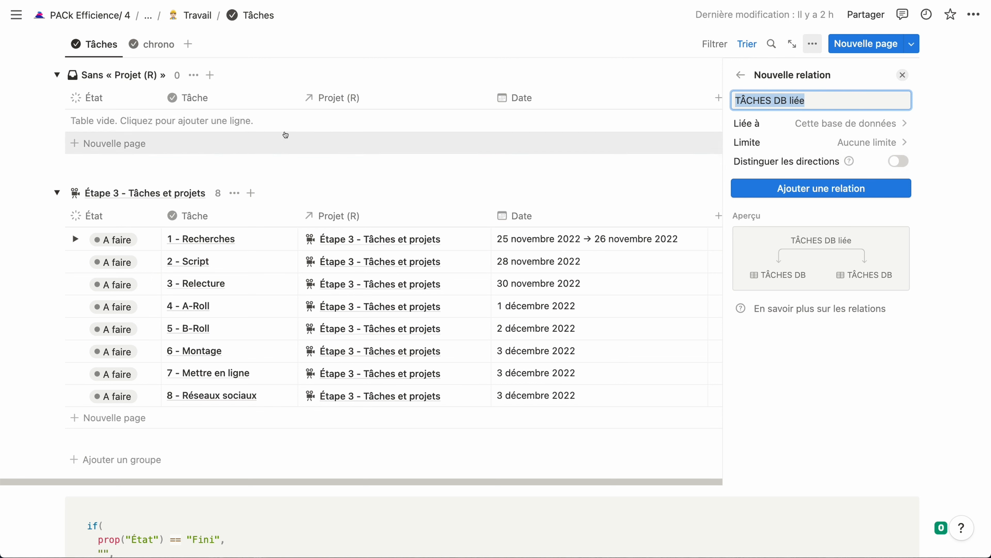
{"action": "type", "text": "Avant"}
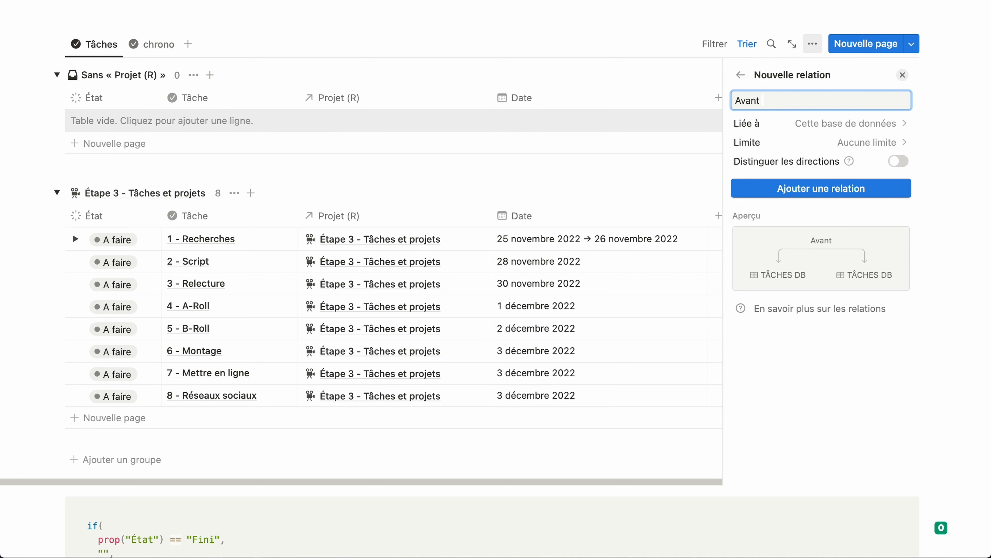
{"action": "type", "text": " (R)"}
Distinguish the directions of the new relation, name the linked property "Après (R)" and add the relation
{"action": "left_click", "coordinate": [898, 161]}
{"action": "left_click", "coordinate": [840, 200]}
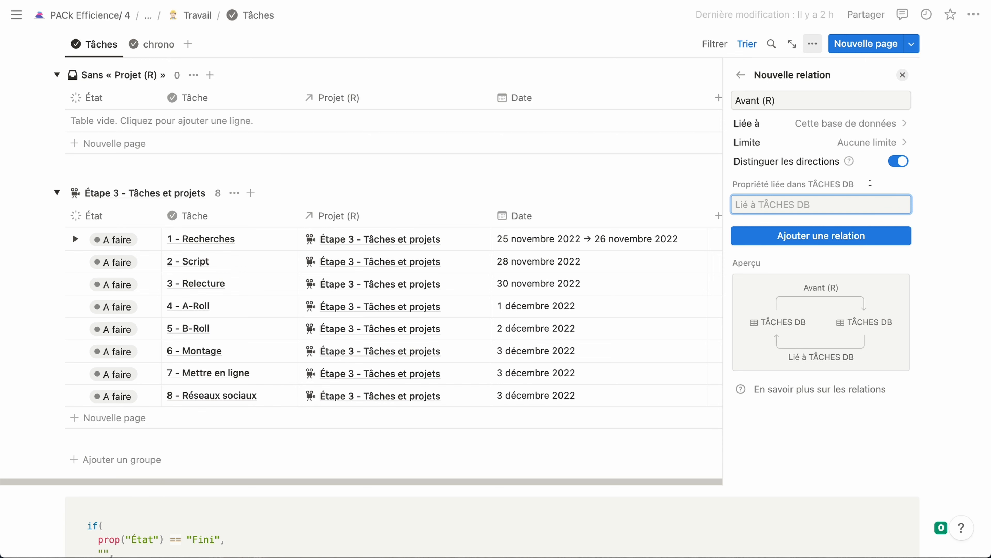
{"action": "type", "text": "Après (R)"}
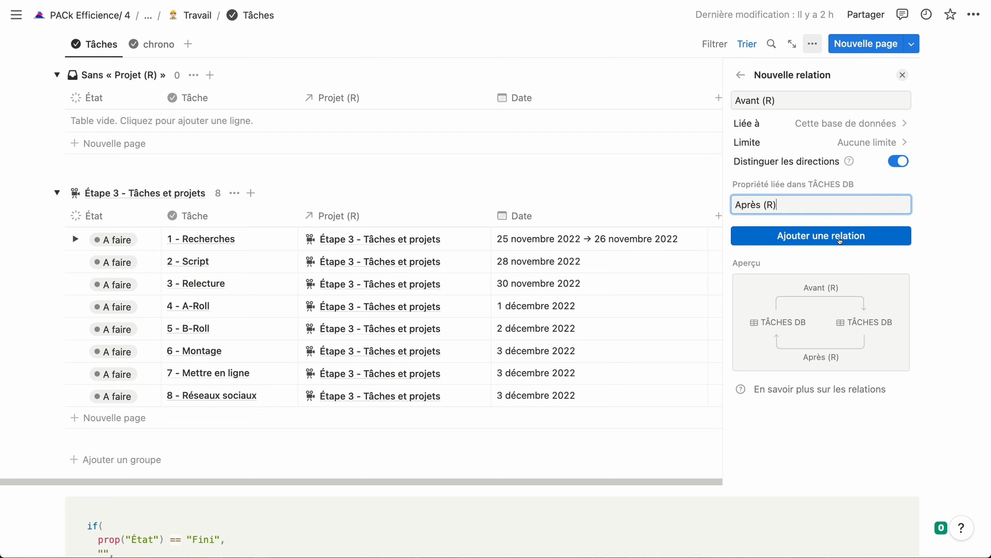
{"action": "left_click", "coordinate": [855, 230]}
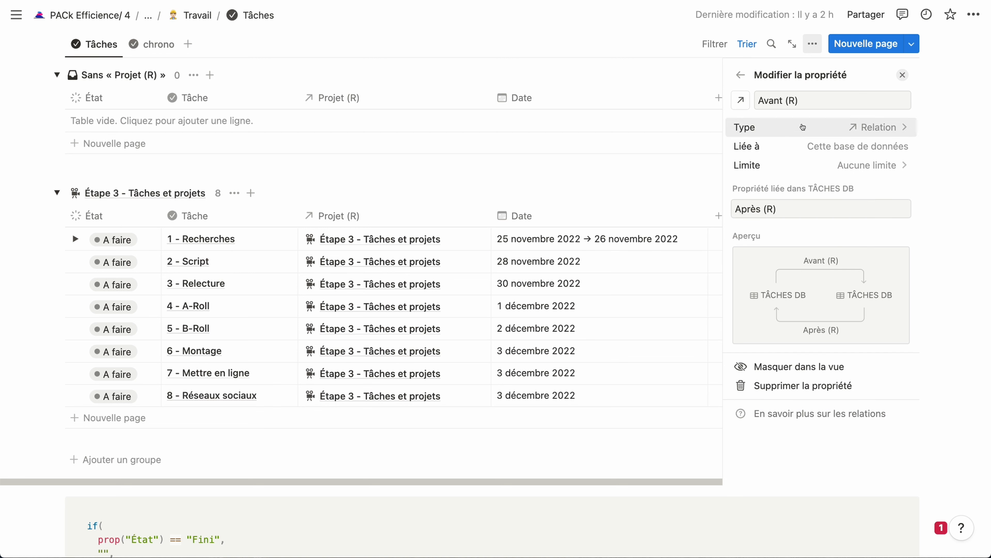
Show the Après (R) and Avant (R) properties in the Tâches table view
{"action": "left_click", "coordinate": [812, 43]}
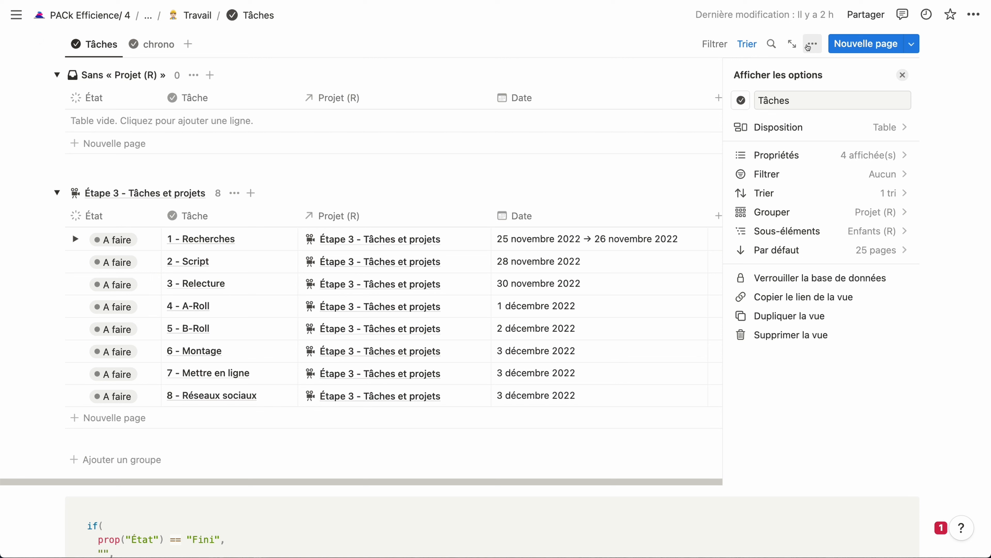
{"action": "left_click", "coordinate": [792, 156]}
{"action": "scroll", "coordinate": [825, 365], "scroll_direction": "down", "scroll_amount": 3}
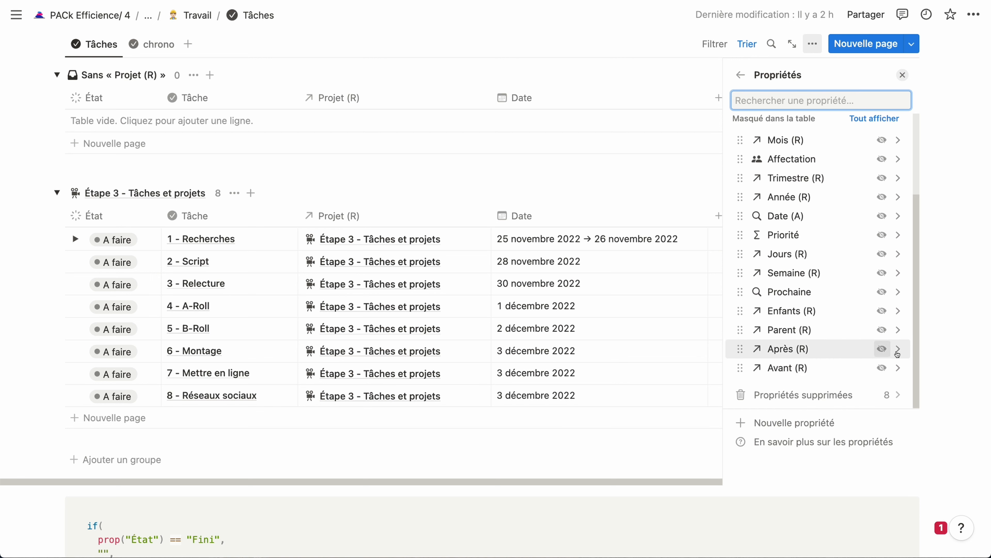
{"action": "left_click", "coordinate": [886, 349]}
{"action": "scroll", "coordinate": [882, 371], "scroll_direction": "down", "scroll_amount": 3}
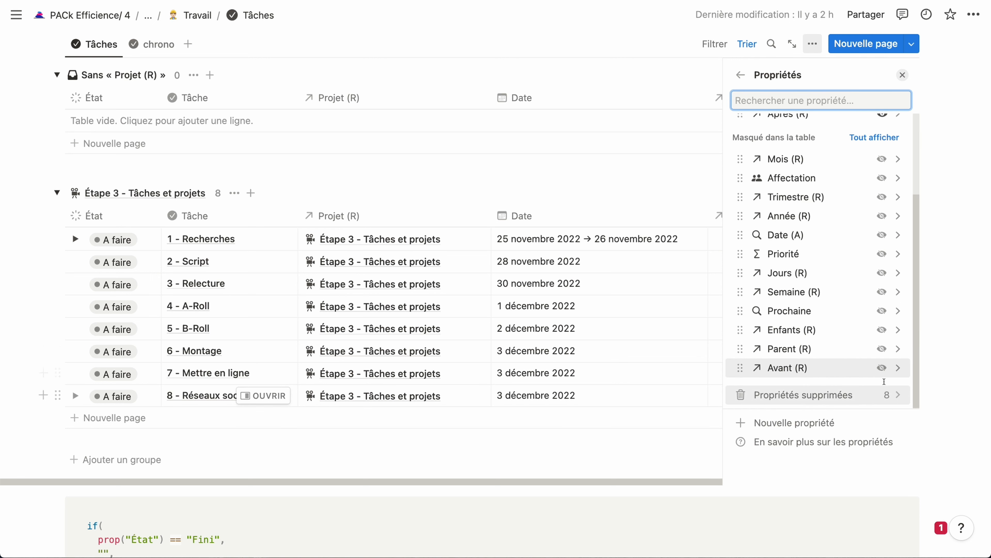
{"action": "left_click", "coordinate": [881, 368]}
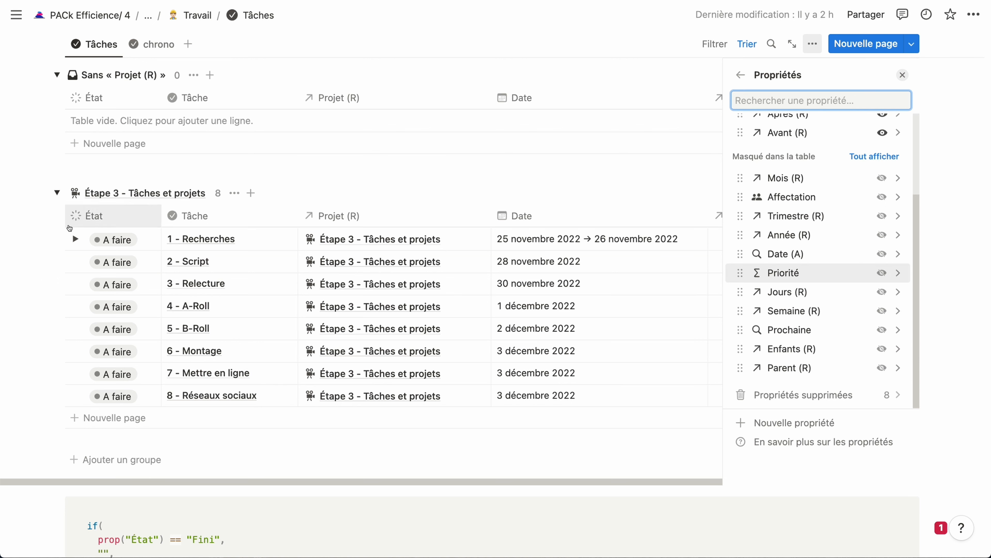
{"action": "left_click", "coordinate": [24, 237]}
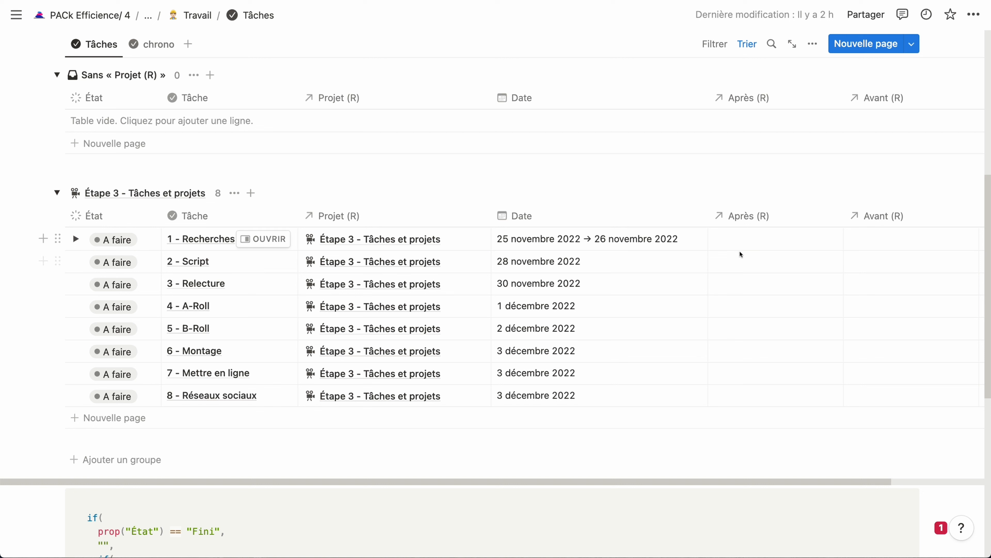
Set Après (R) to "1 - Recherches" for task "2 - Script" and to "2 - Script" for "3 - Relecture"
{"action": "left_click", "coordinate": [742, 264]}
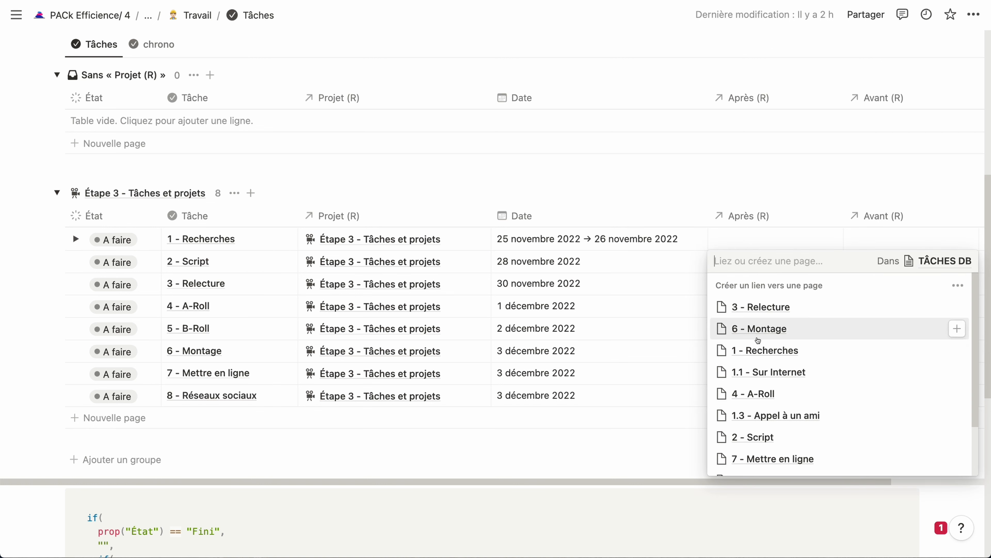
{"action": "left_click", "coordinate": [753, 349]}
{"action": "key", "text": "Escape"}
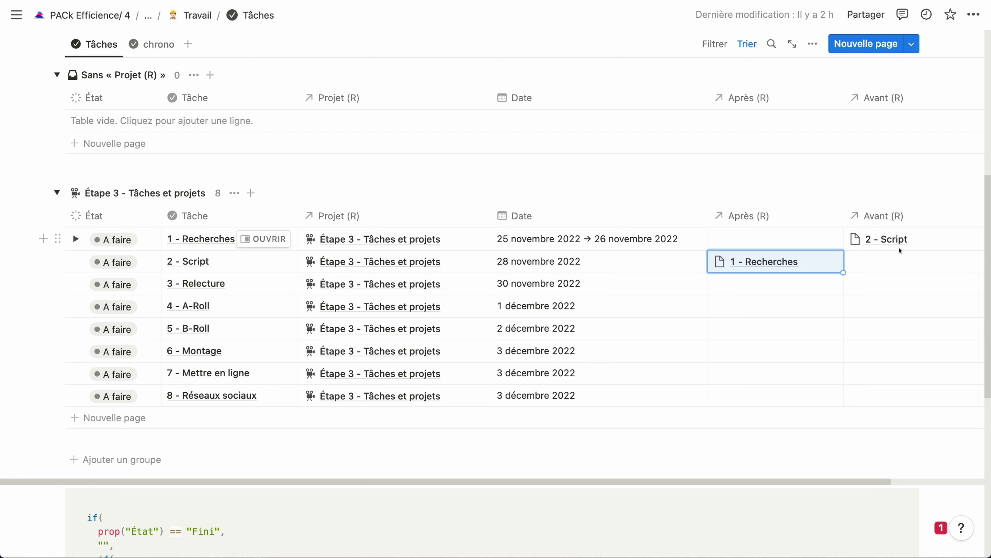
{"action": "left_click", "coordinate": [786, 285]}
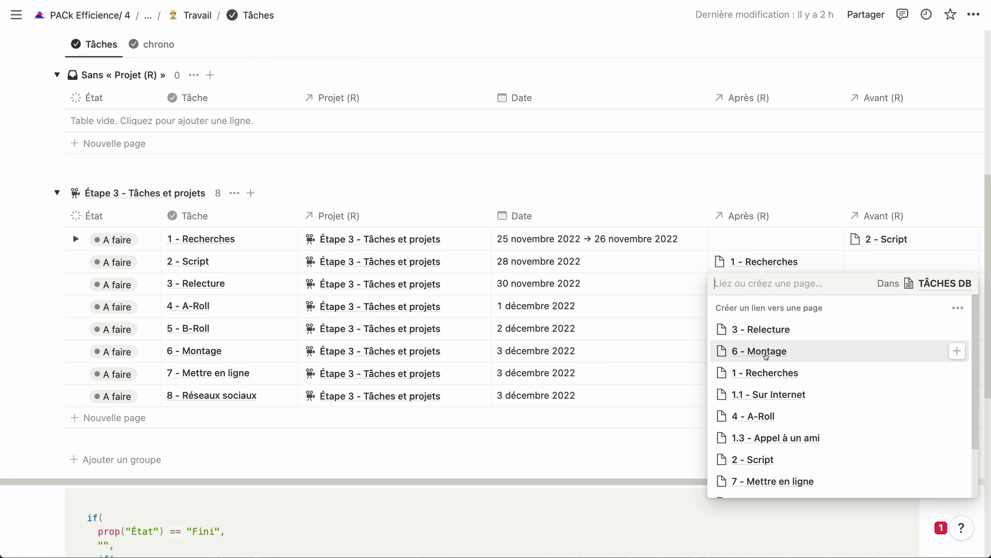
{"action": "left_click", "coordinate": [771, 459]}
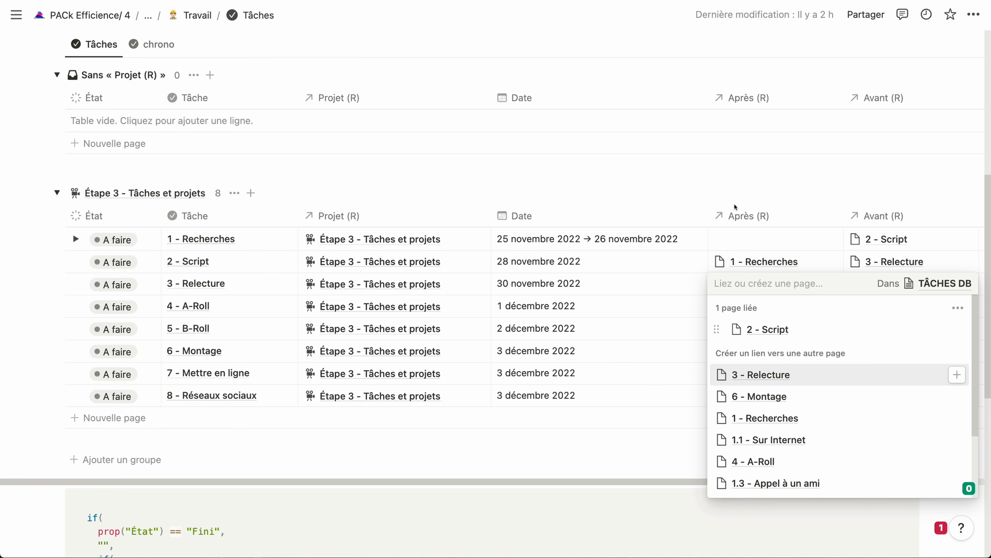
{"action": "key", "text": "Escape"}
Set Après (R) to "3 - Relecture" for task "4 - A-Roll" and to "4 - A-Roll" for "5 - B-Roll"
{"action": "left_click", "coordinate": [754, 310]}
{"action": "type", "text": "3"}
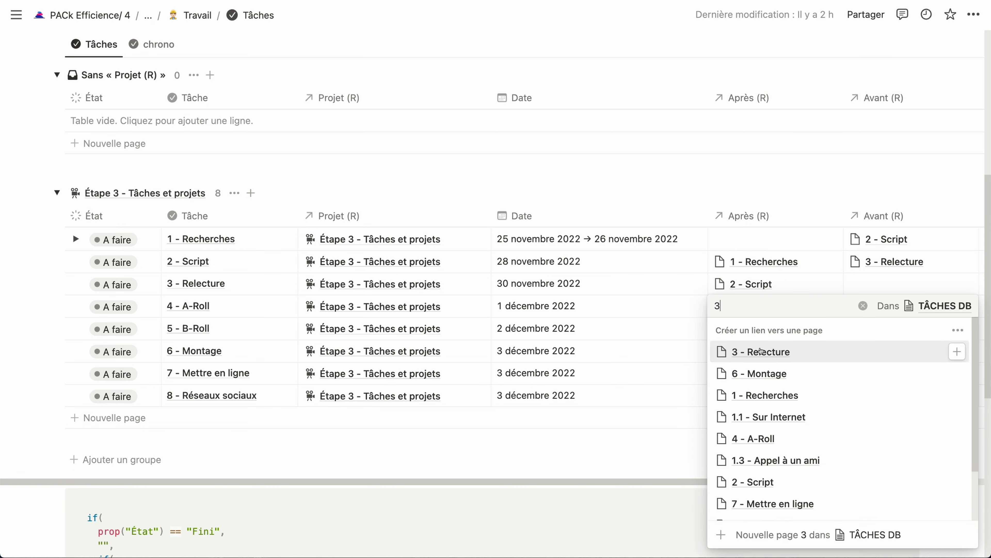
{"action": "left_click", "coordinate": [762, 352]}
{"action": "key", "text": "Escape"}
{"action": "left_click", "coordinate": [753, 328]}
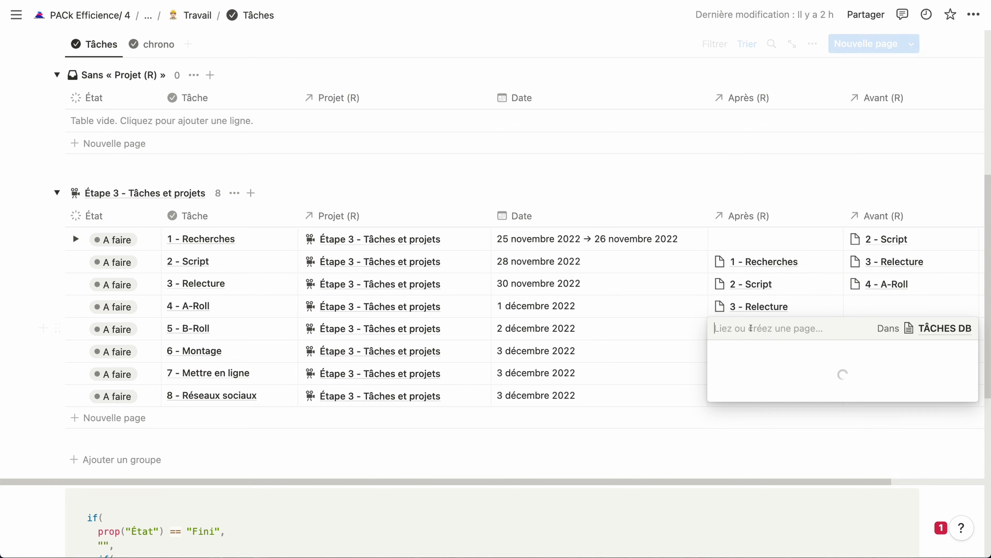
{"action": "left_click", "coordinate": [755, 461]}
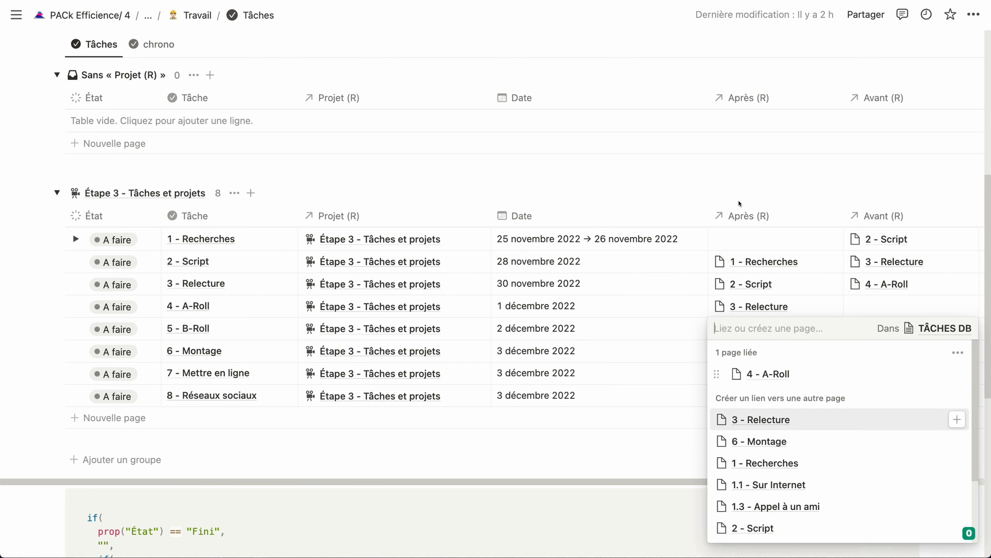
{"action": "key", "text": "Escape"}
Set Après (R) to "5 - B-Roll" for task "6 - Montage" and to "6 - Montage" for "7 - Mettre en ligne"
{"action": "left_click", "coordinate": [764, 358]}
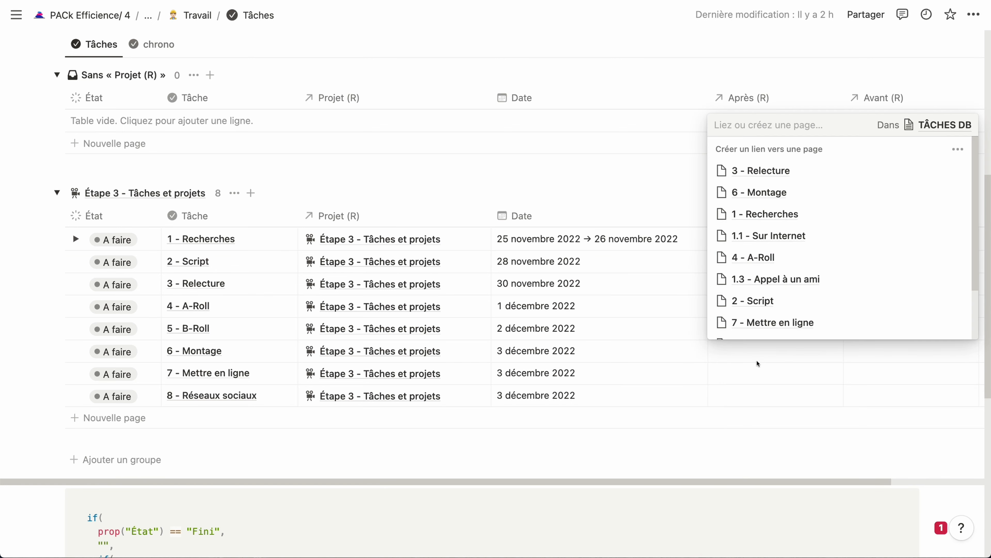
{"action": "scroll", "coordinate": [755, 248], "scroll_direction": "down", "scroll_amount": 2}
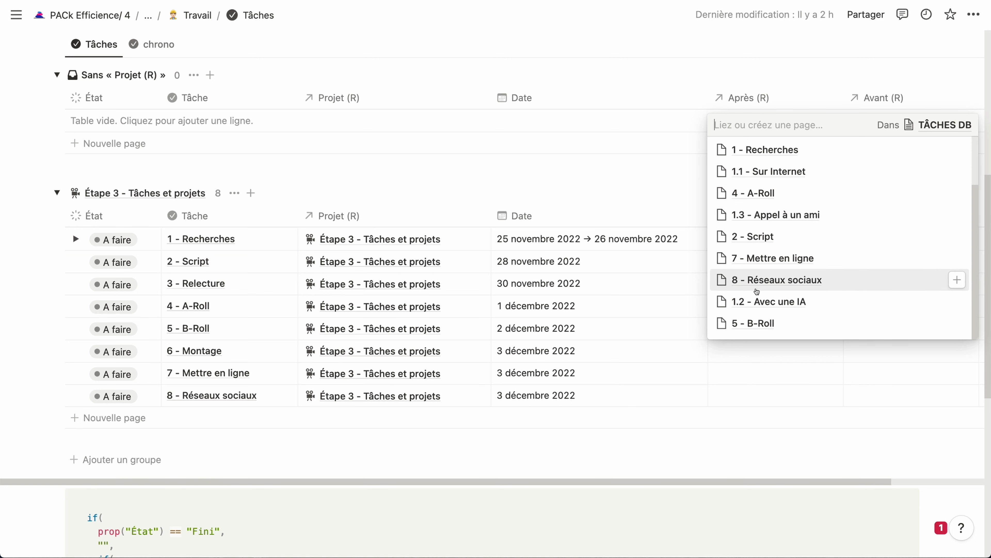
{"action": "left_click", "coordinate": [763, 323]}
{"action": "key", "text": "Escape"}
{"action": "left_click", "coordinate": [755, 373]}
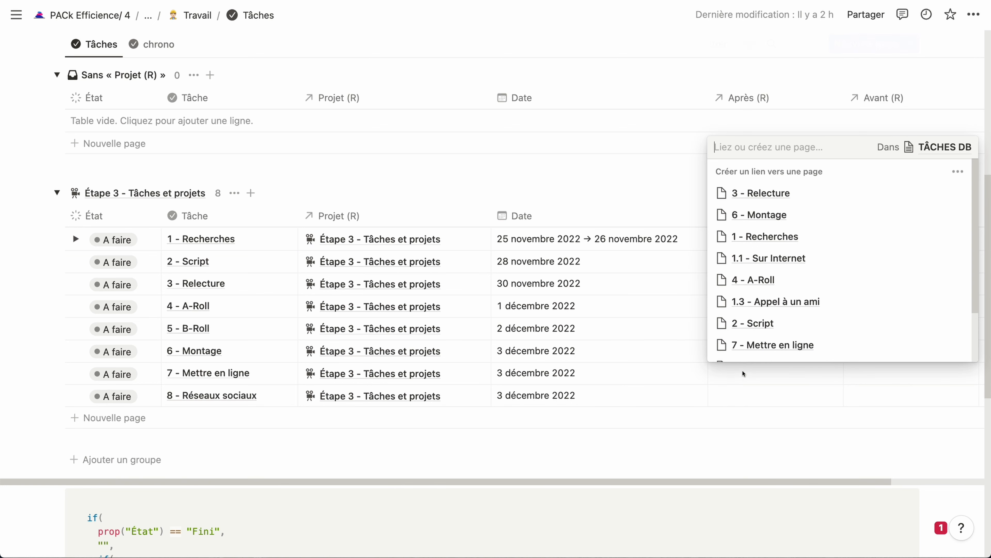
{"action": "left_click", "coordinate": [757, 217]}
{"action": "key", "text": "Escape"}
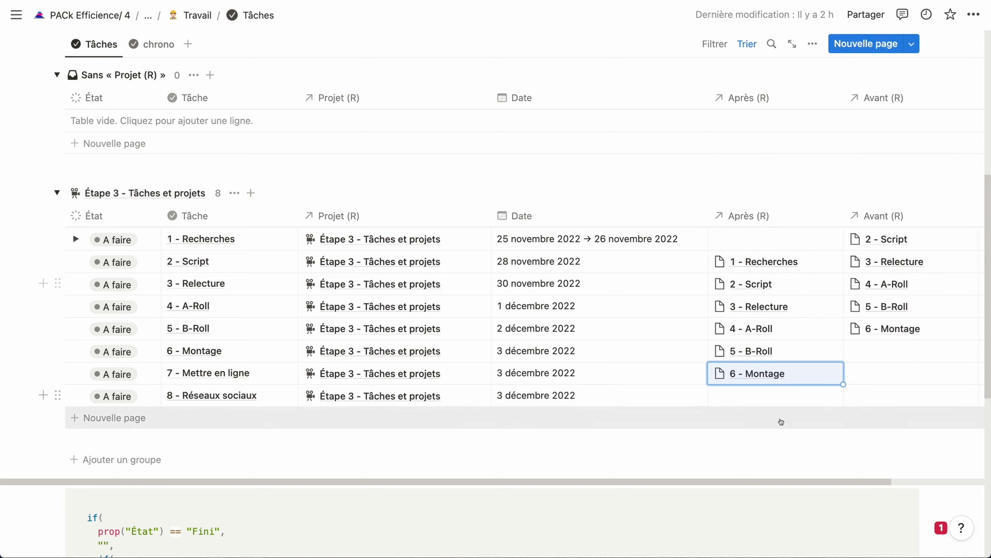
Set Après (R) to "7 - Mettre en ligne" for task "8 - Réseaux sociaux"
{"action": "left_click", "coordinate": [765, 396]}
{"action": "left_click", "coordinate": [773, 368]}
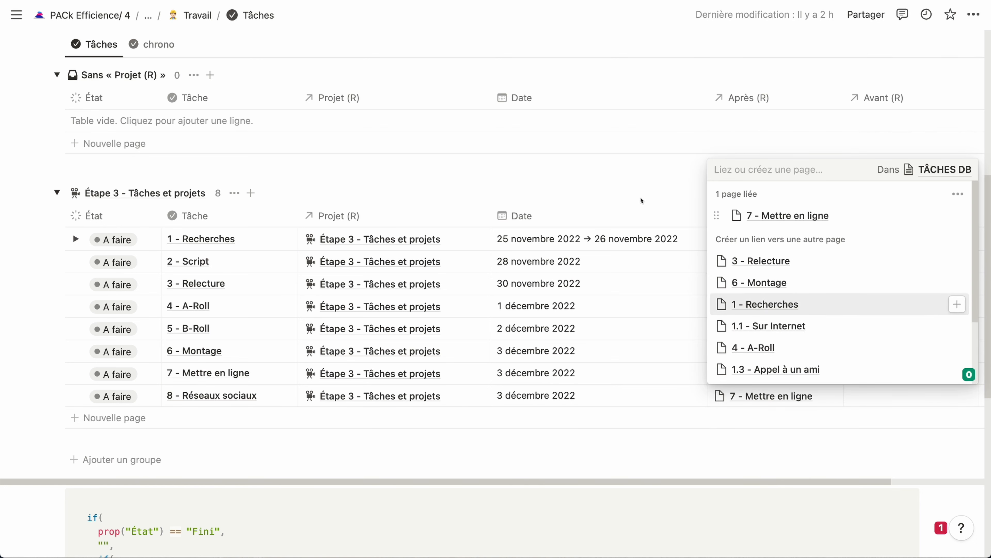
{"action": "key", "text": "Escape"}
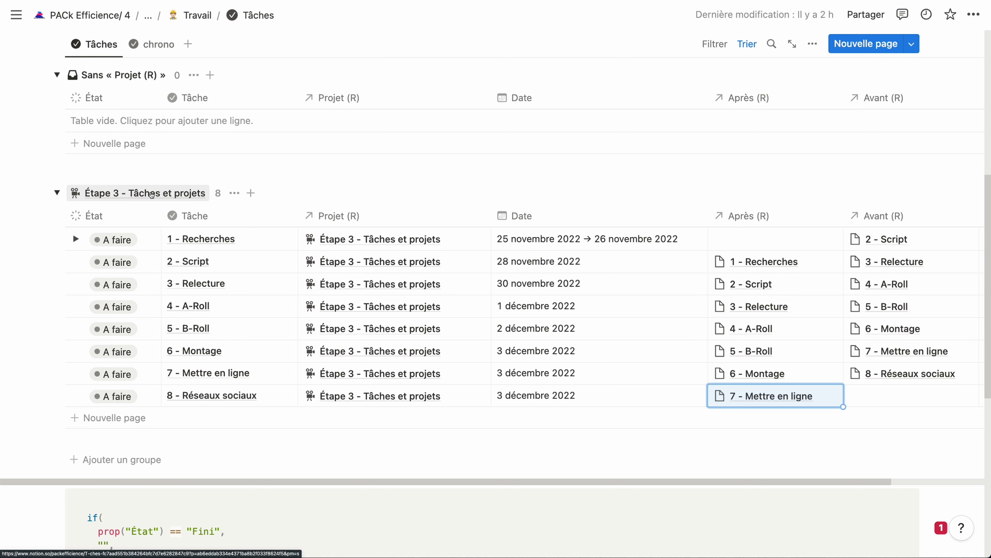
{"action": "left_click", "coordinate": [235, 193]}
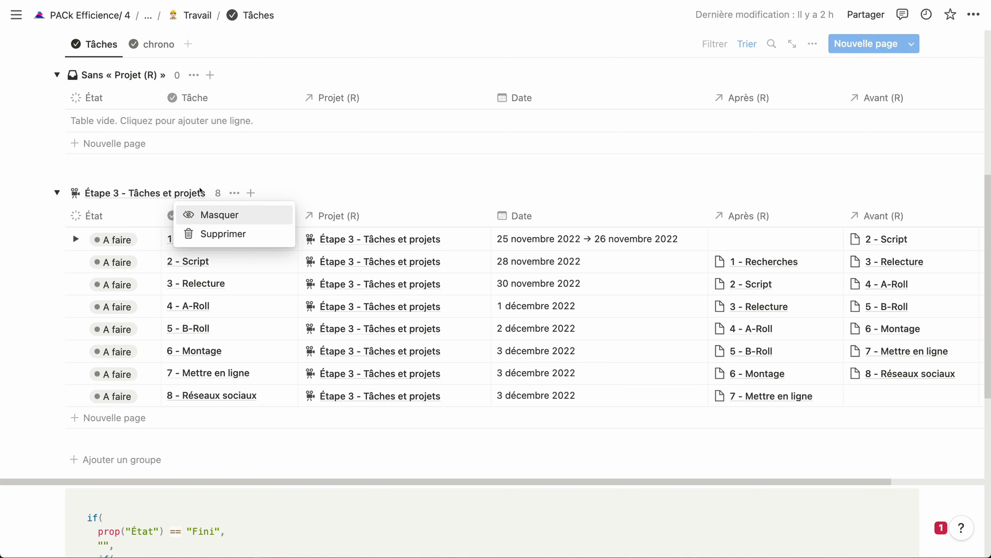
{"action": "left_click", "coordinate": [196, 196]}
{"action": "left_click", "coordinate": [194, 196]}
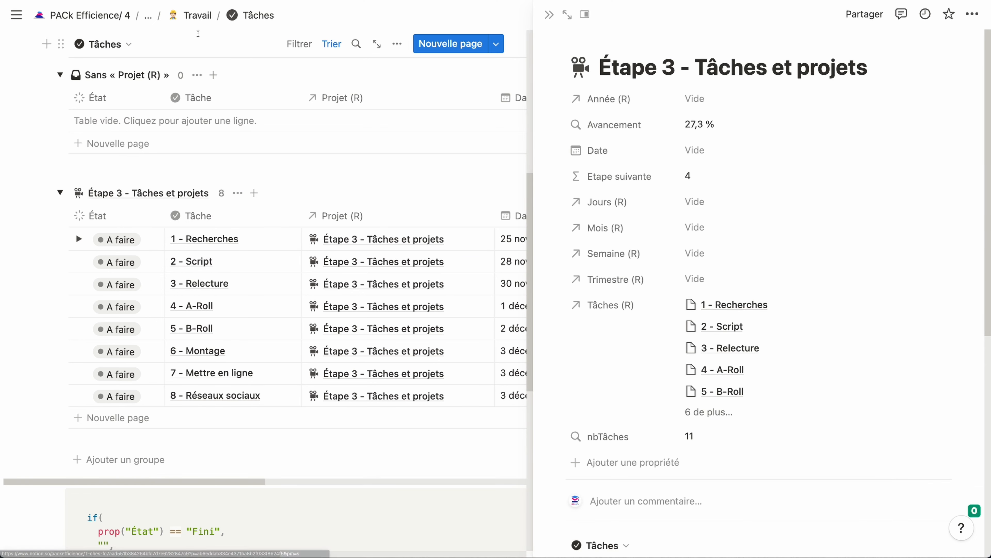
{"action": "left_click", "coordinate": [194, 39]}
In the chrono view, nest sub-items by Enfants (R) for all new views and expand the sub-tasks under "1 - Recherches"
{"action": "left_click", "coordinate": [156, 44]}
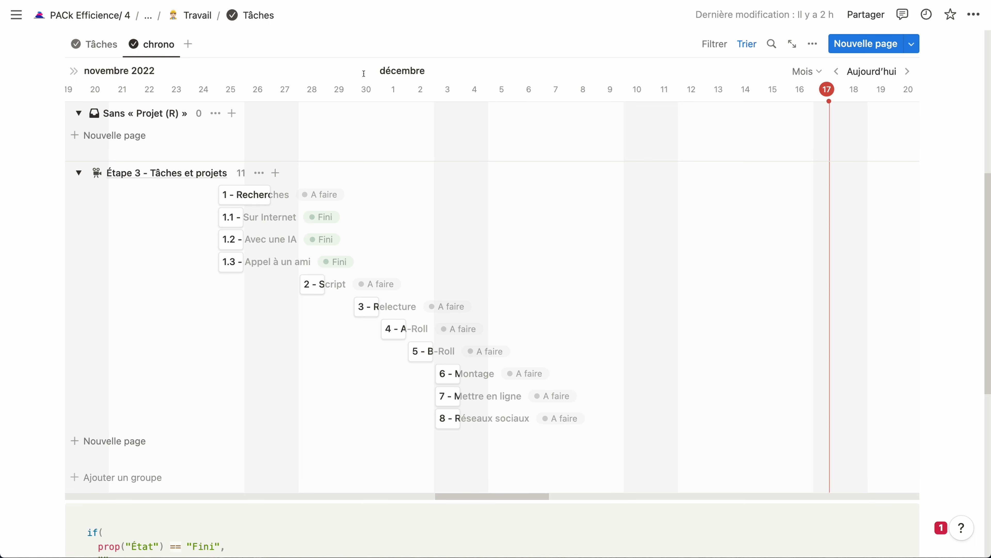
{"action": "left_click", "coordinate": [813, 44]}
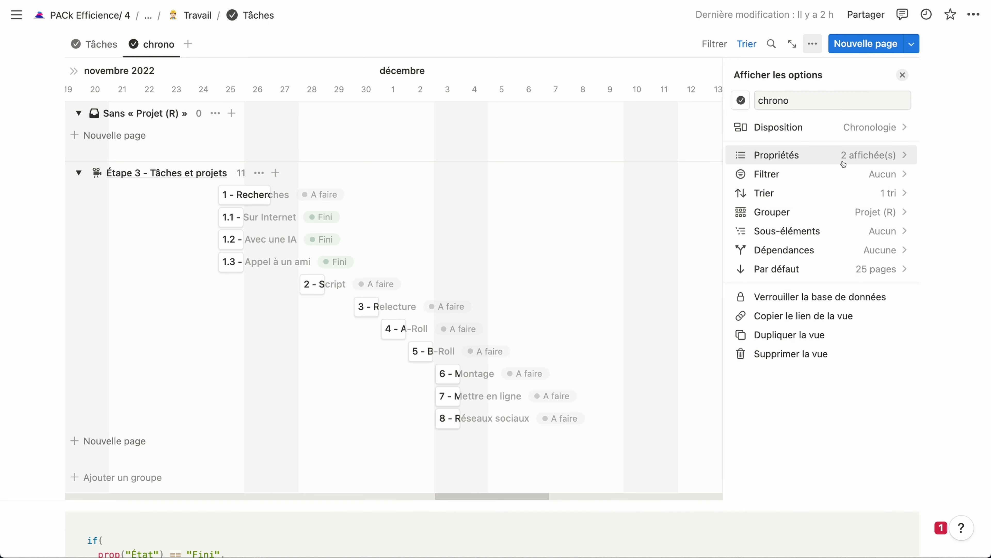
{"action": "left_click", "coordinate": [842, 231]}
{"action": "left_click", "coordinate": [818, 179]}
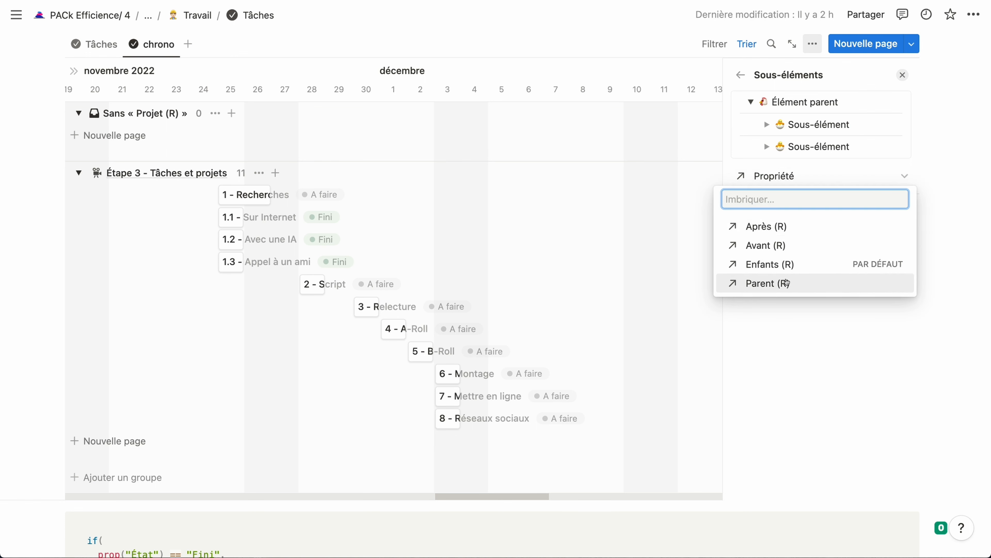
{"action": "left_click", "coordinate": [785, 265]}
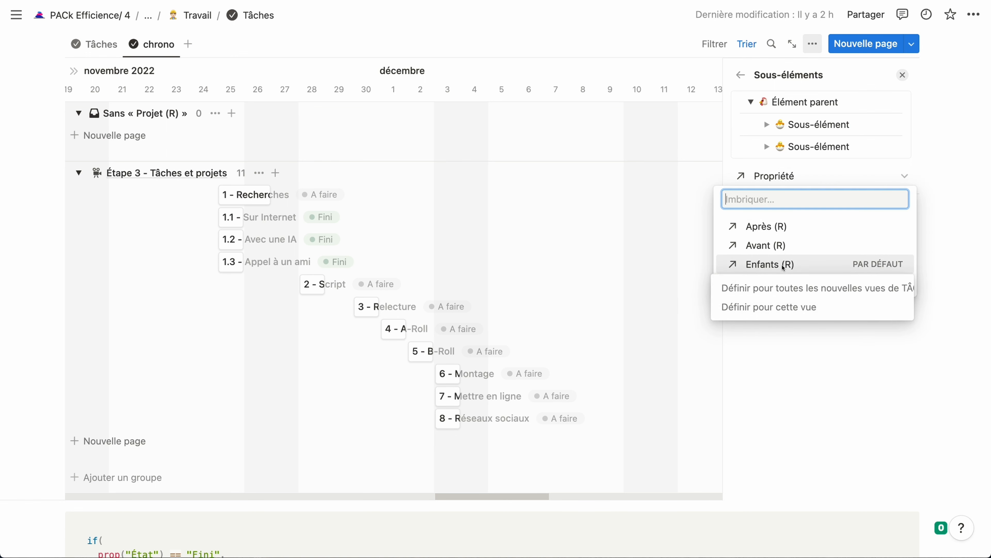
{"action": "left_click", "coordinate": [783, 288]}
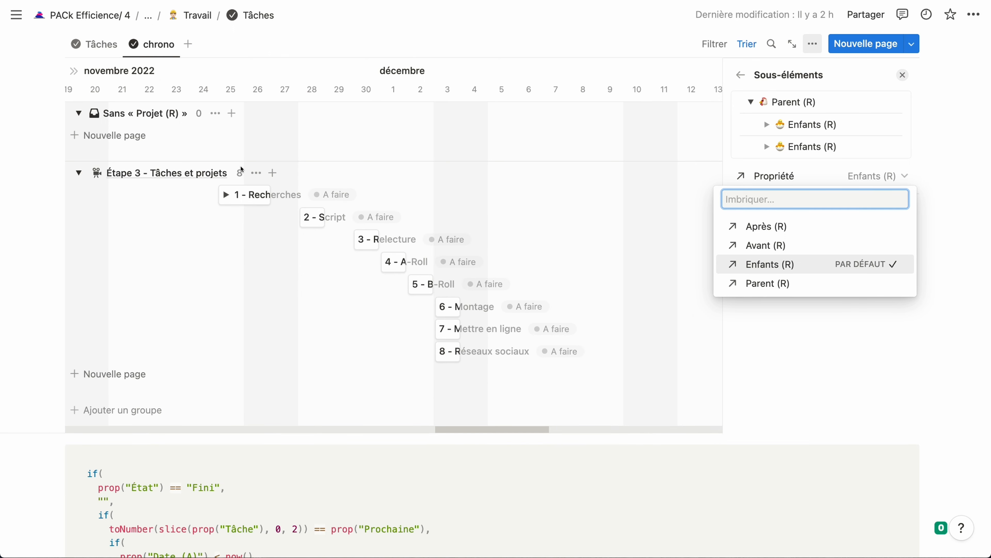
{"action": "left_click", "coordinate": [226, 195]}
{"action": "left_click", "coordinate": [226, 194]}
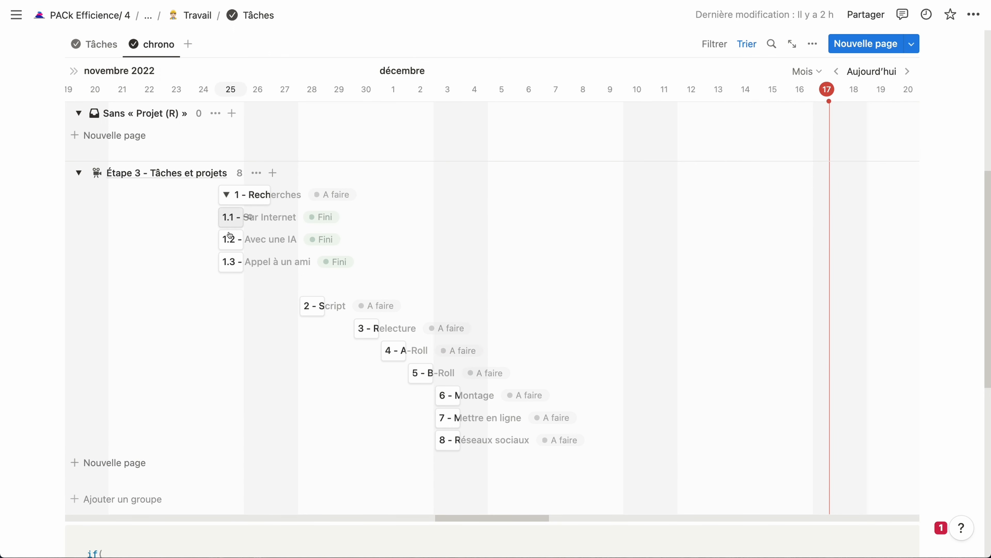
Collapse the sub-tasks under "1 - Recherches" and set the timeline's dependencies to Après (R) for all new views
{"action": "left_click", "coordinate": [228, 195]}
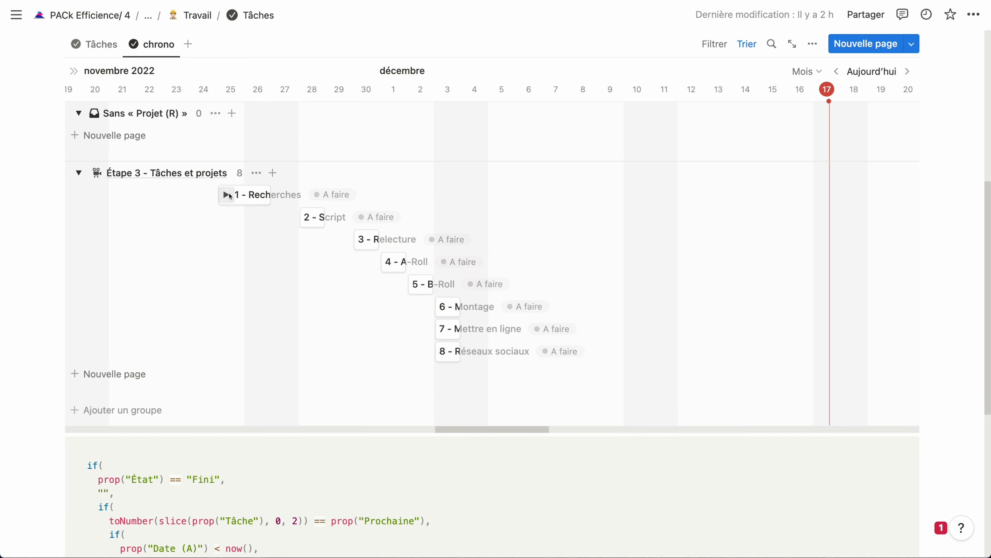
{"action": "left_click", "coordinate": [813, 43]}
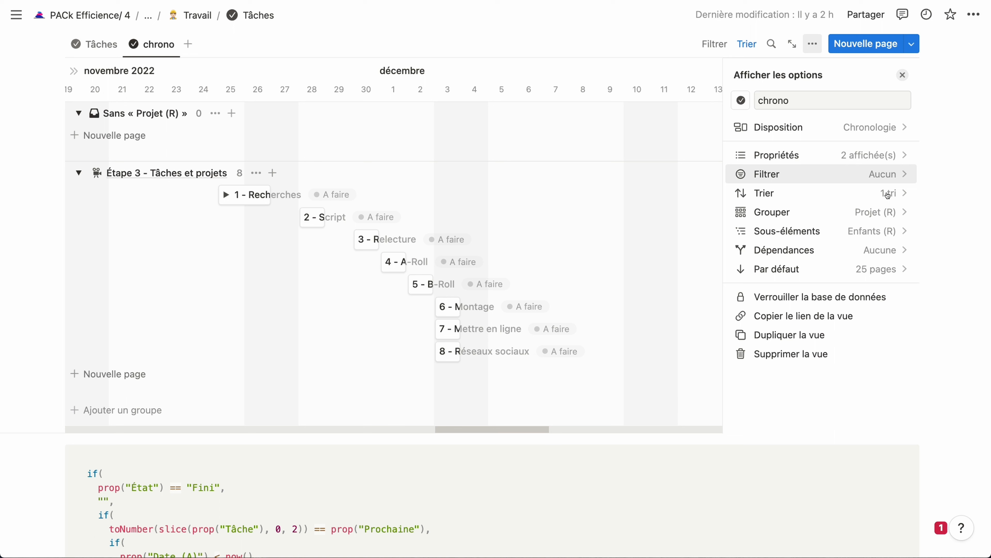
{"action": "left_click", "coordinate": [888, 249]}
{"action": "left_click", "coordinate": [806, 177]}
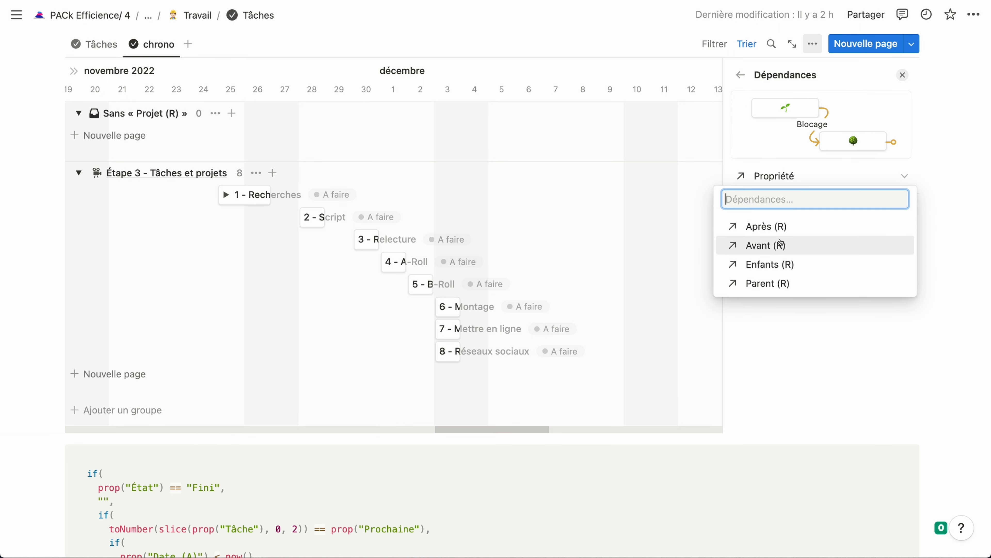
{"action": "left_click", "coordinate": [781, 229]}
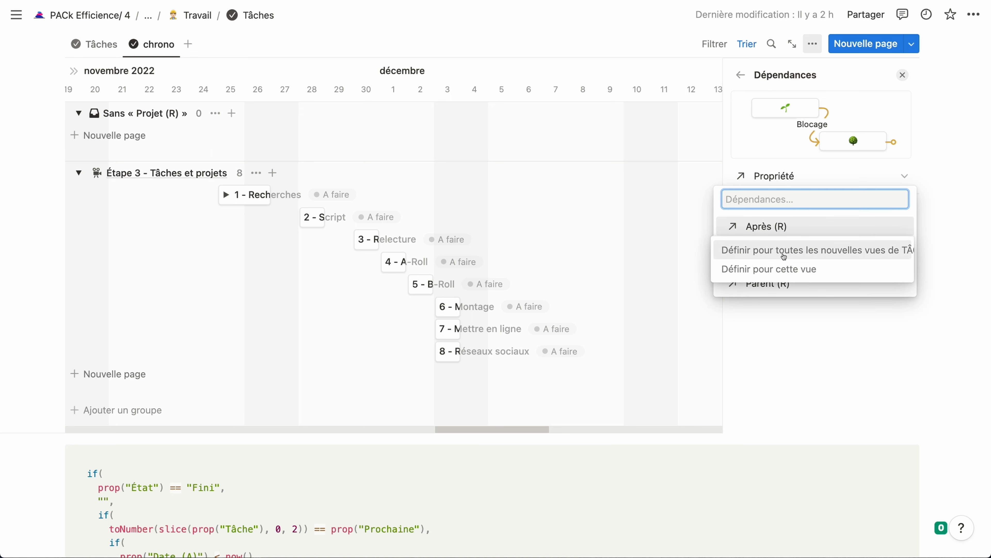
{"action": "left_click", "coordinate": [786, 250]}
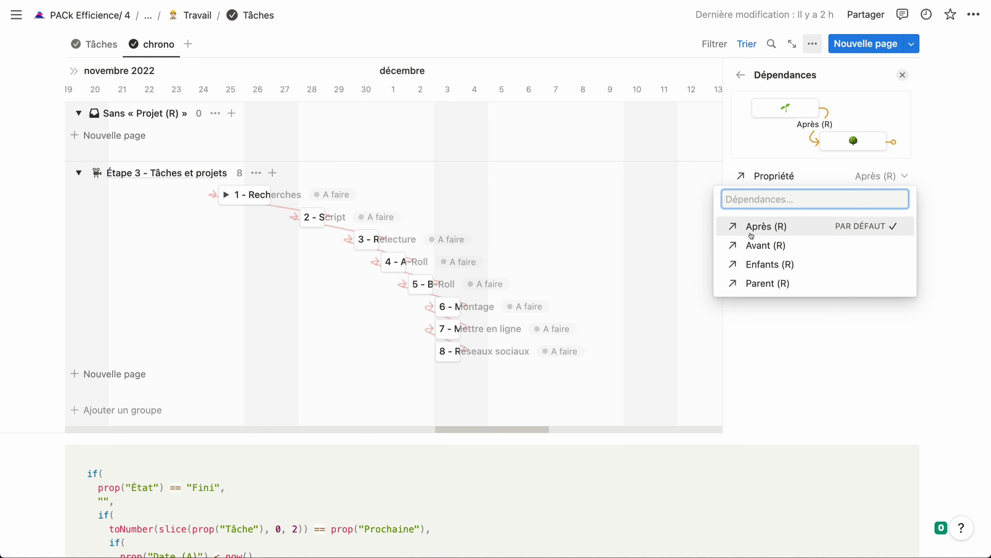
Switch the dependency property to Avant (R) for all new views of the tasks database
{"action": "left_click", "coordinate": [759, 246]}
{"action": "left_click", "coordinate": [756, 271]}
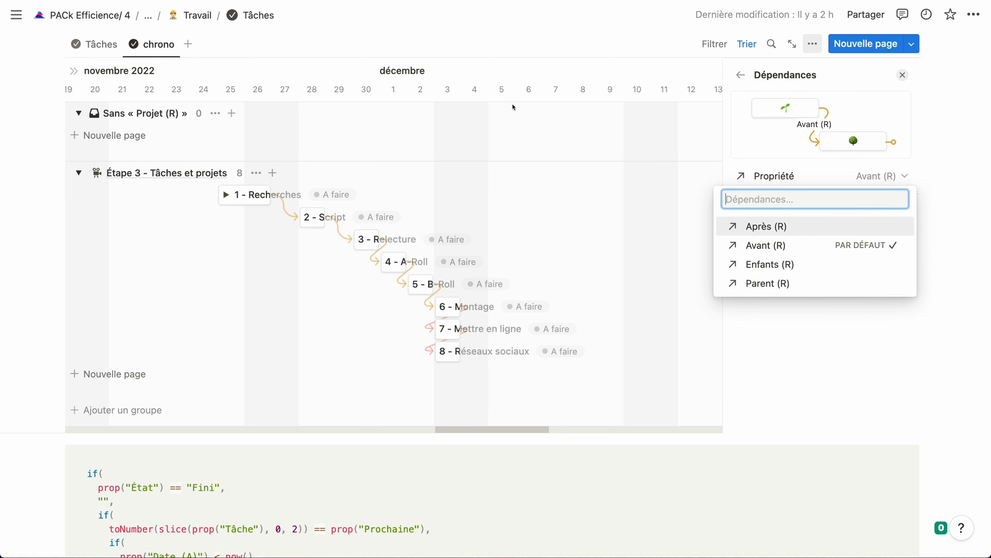
{"action": "left_click", "coordinate": [510, 78]}
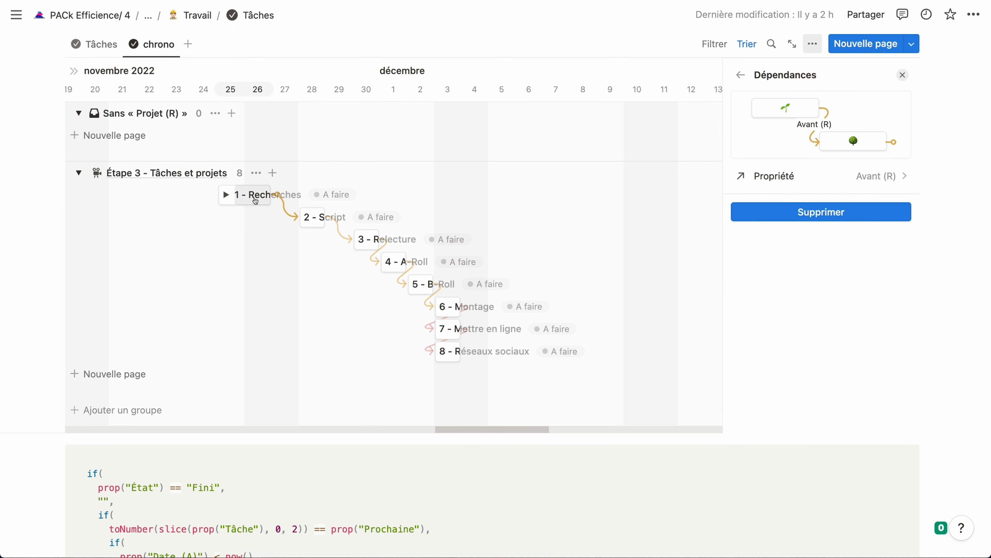
Reschedule "7 - Mettre en ligne" to 4 December and "8 - Réseaux sociaux" to 5 December on the timeline
{"action": "mouse_move", "coordinate": [292, 216]}
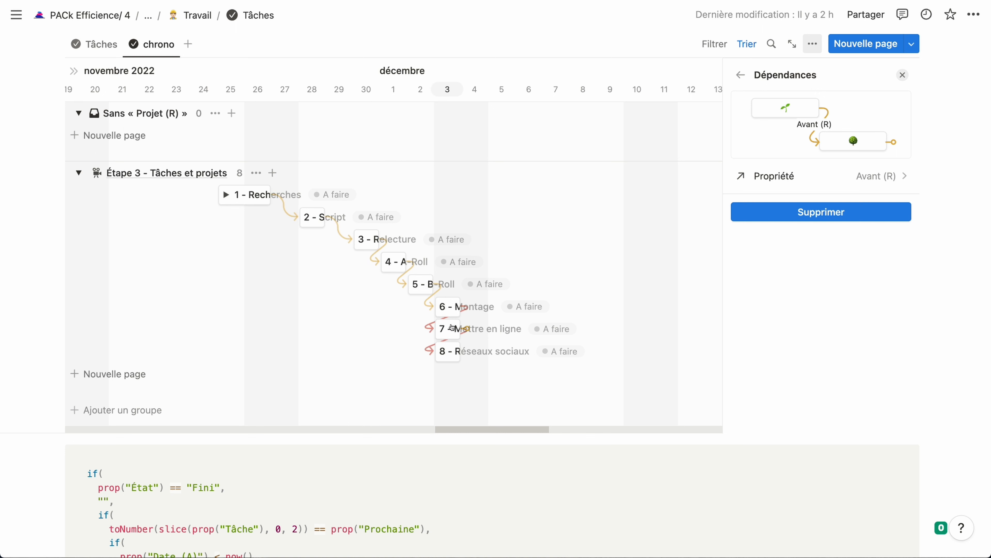
{"action": "mouse_move", "coordinate": [428, 335]}
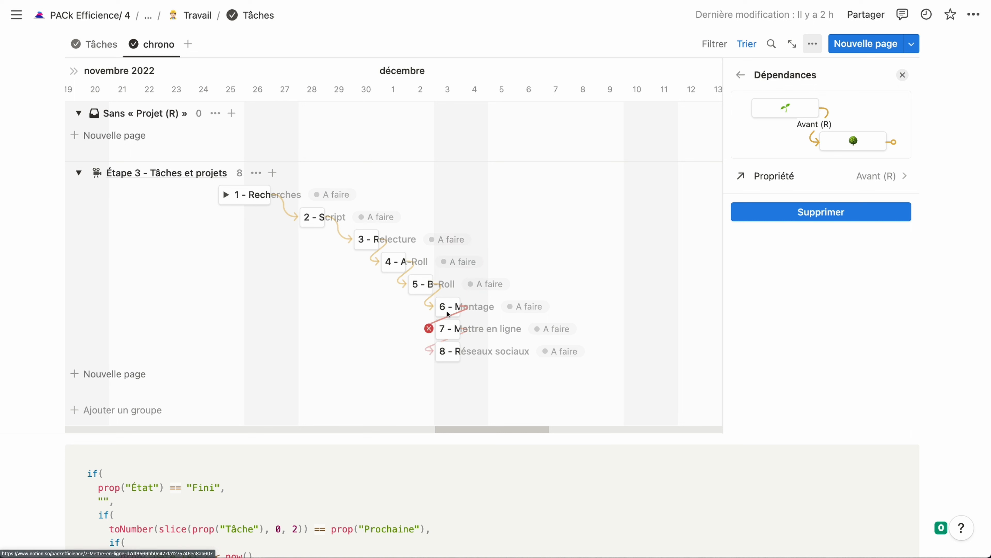
{"action": "left_click_drag", "start_coordinate": [448, 332], "coordinate": [503, 351]}
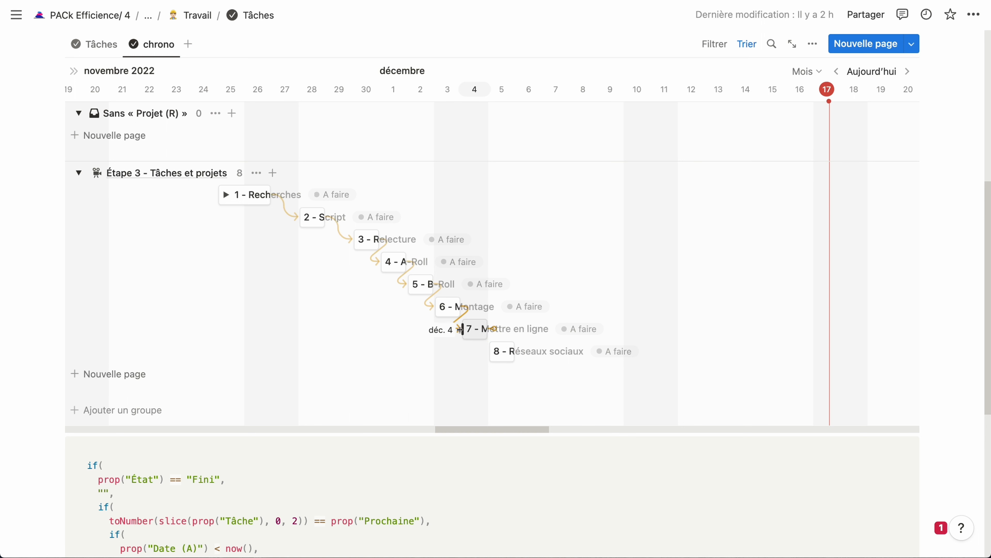
Remove the dependency links between consecutive tasks from "4 - A-Roll" to "8 - Réseaux sociaux" and redraw them on the timeline
{"action": "left_click", "coordinate": [429, 307]}
{"action": "left_click", "coordinate": [403, 283]}
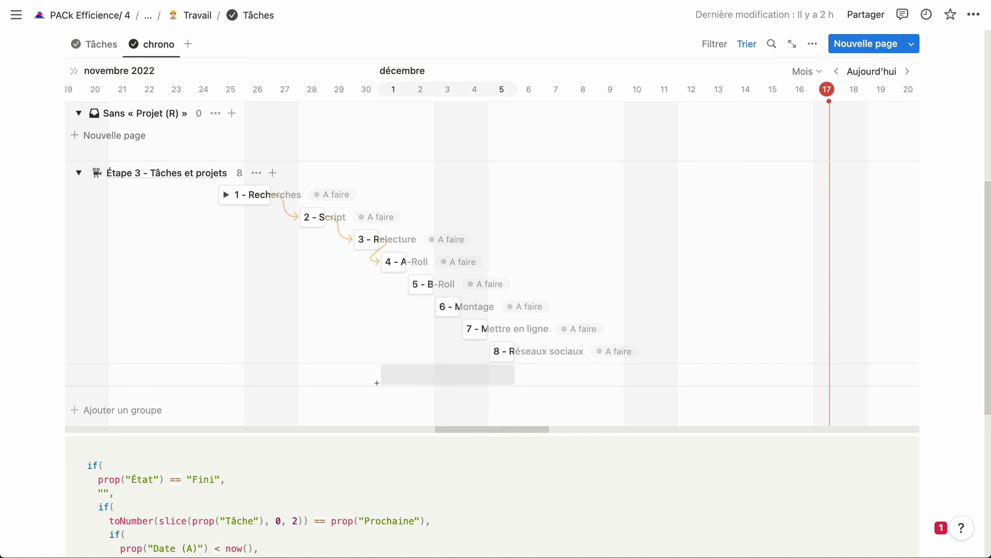
{"action": "mouse_move", "coordinate": [403, 263]}
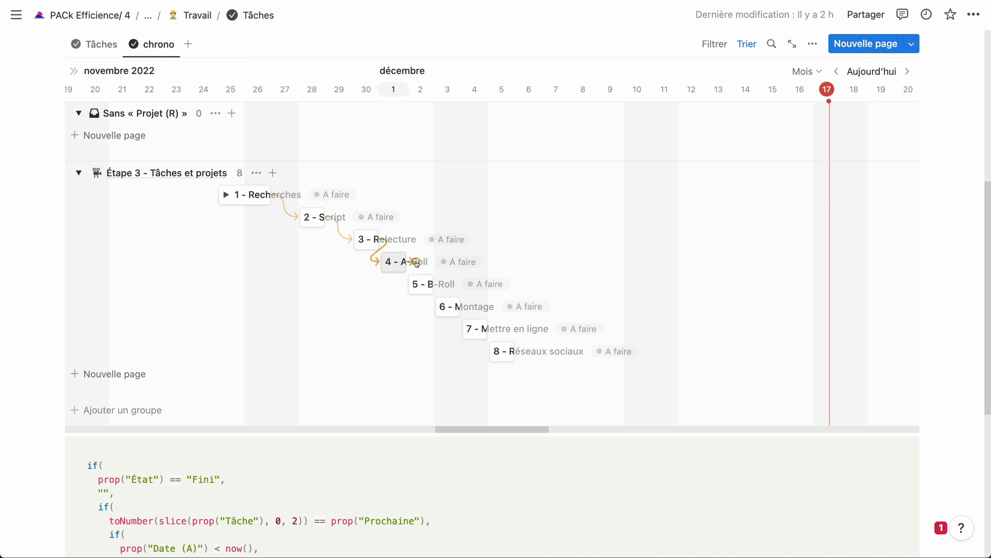
{"action": "left_click_drag", "start_coordinate": [417, 263], "coordinate": [485, 361]}
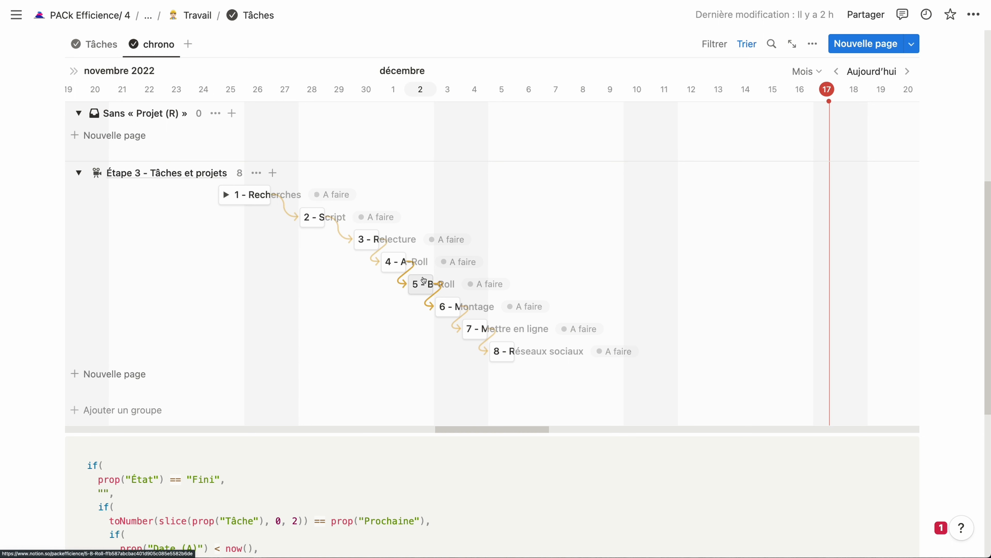
{"action": "mouse_move", "coordinate": [425, 308]}
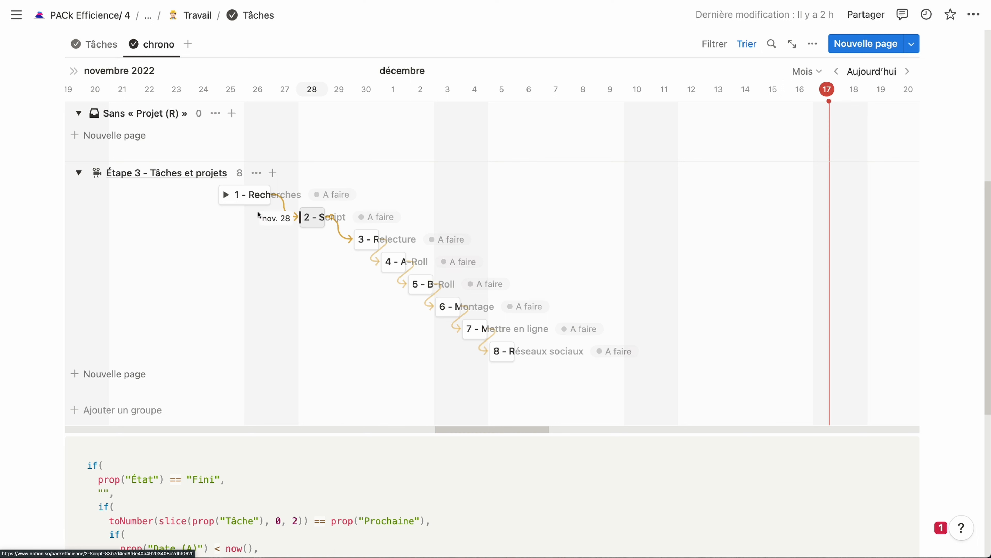
Check the dates and Après/Avant relations in the Tâches view, including the sub-tasks of "1 - Recherches"
{"action": "left_click", "coordinate": [89, 48]}
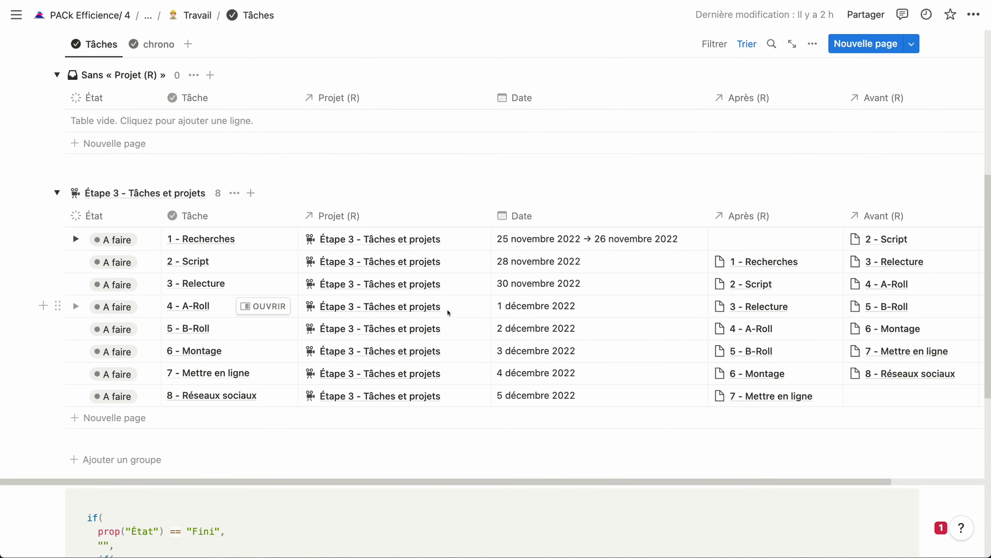
{"action": "left_click", "coordinate": [75, 239]}
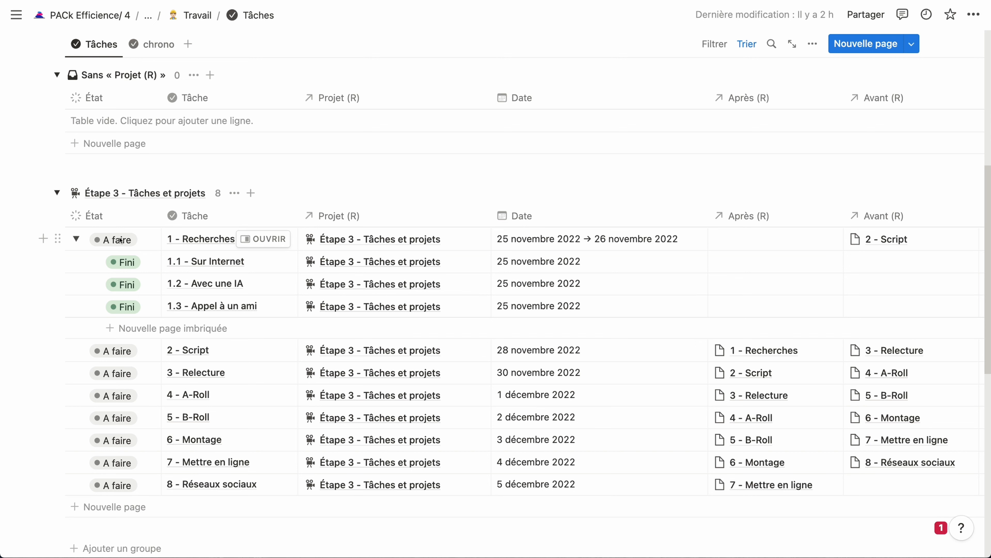
{"action": "left_click", "coordinate": [75, 238]}
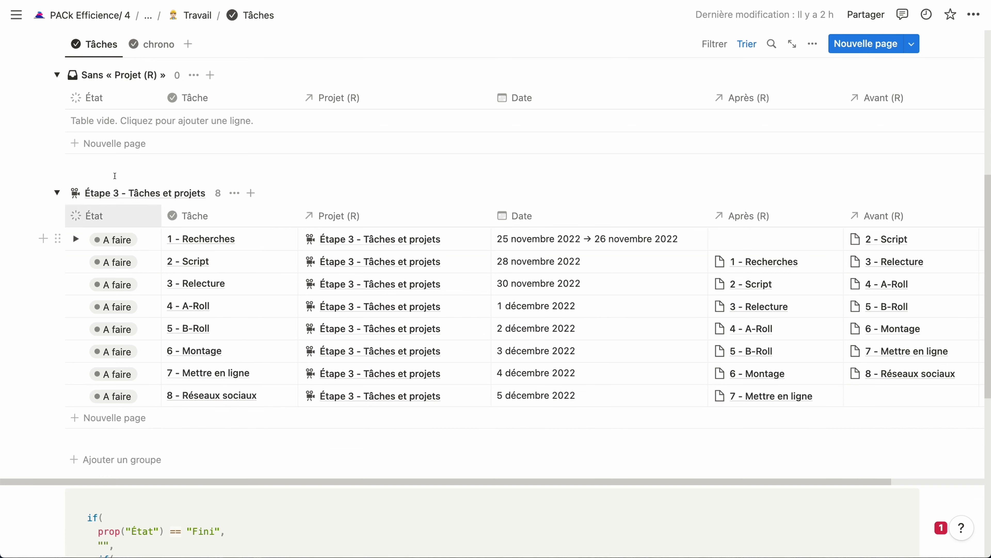
Return to the chrono view and inspect the properties of "6 - Montage" in its page, closing it when done
{"action": "left_click", "coordinate": [154, 43]}
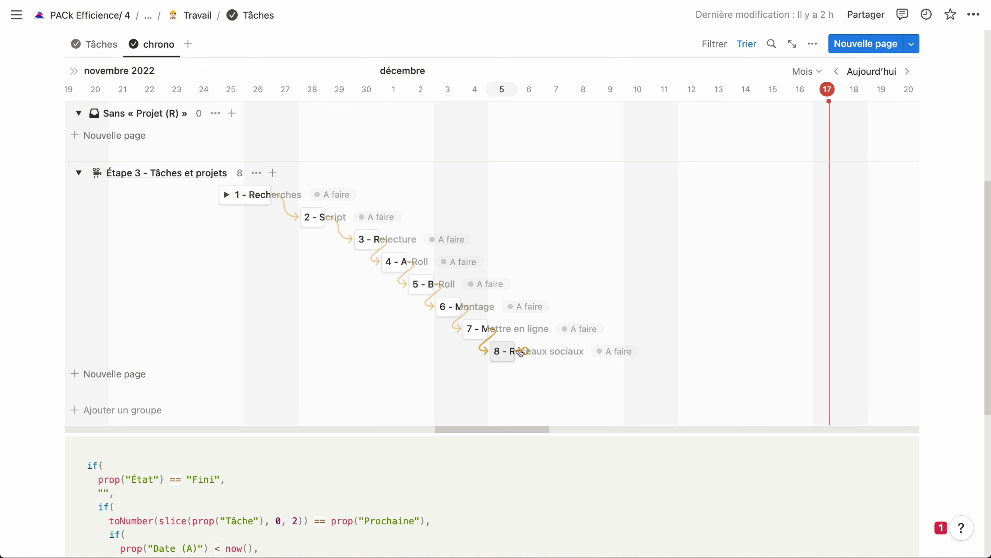
{"action": "left_click", "coordinate": [447, 306]}
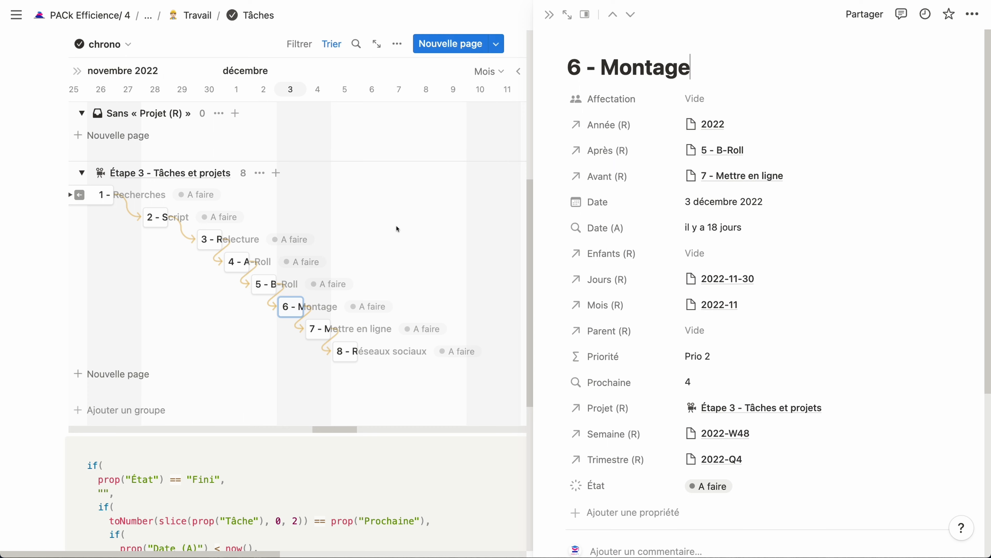
{"action": "left_click", "coordinate": [421, 233]}
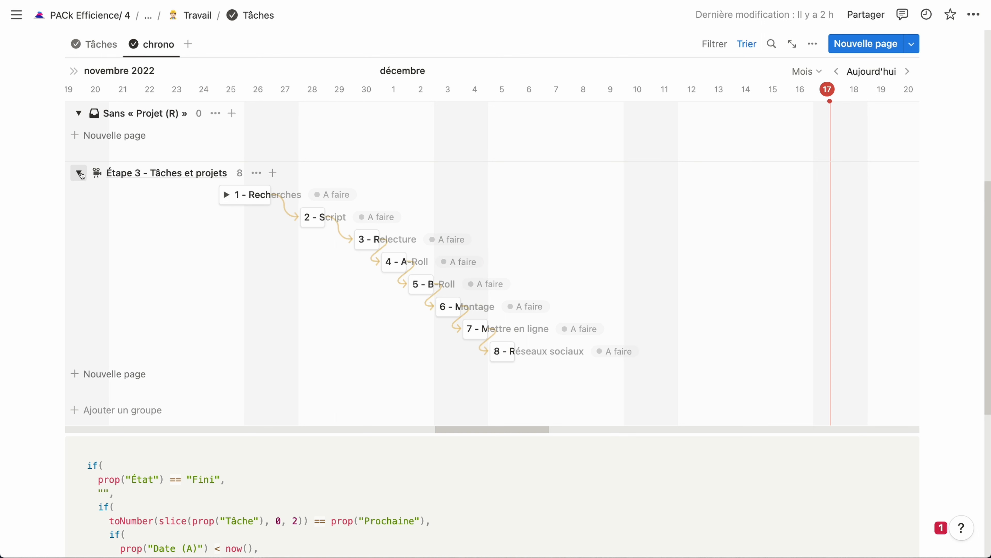
Collapse the empty "Sans « Projet (R) »" group in the chrono view
{"action": "left_click", "coordinate": [76, 115]}
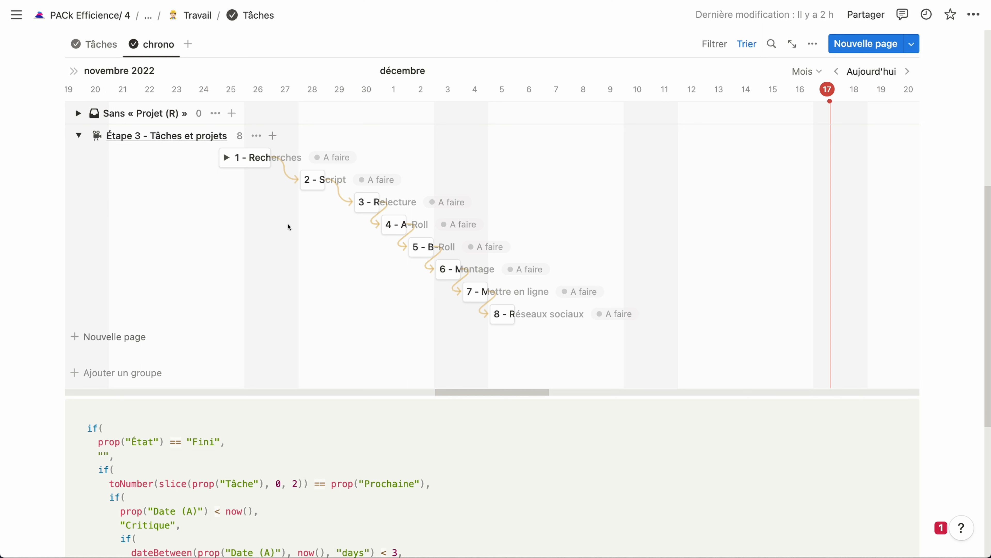
{"action": "scroll", "coordinate": [308, 225], "scroll_direction": "up", "scroll_amount": 1}
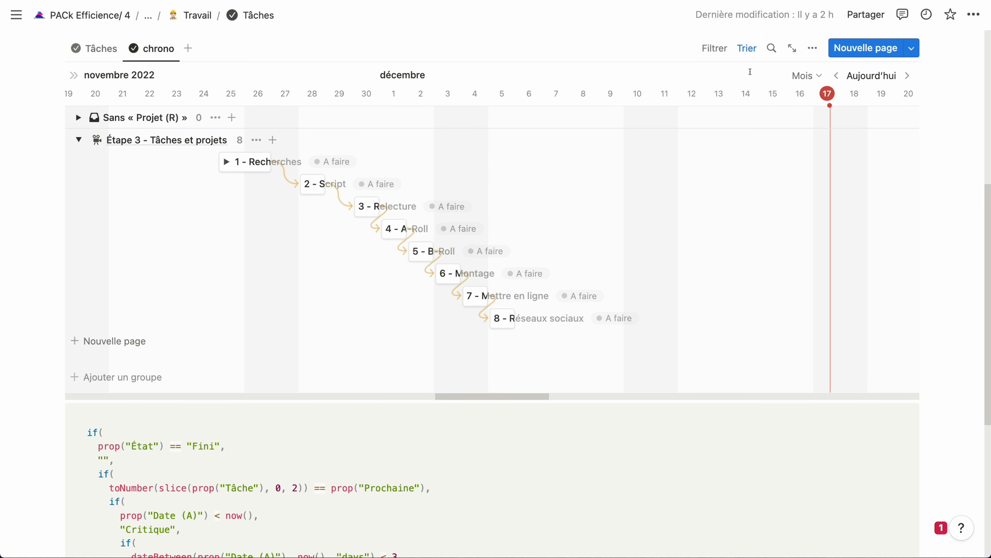